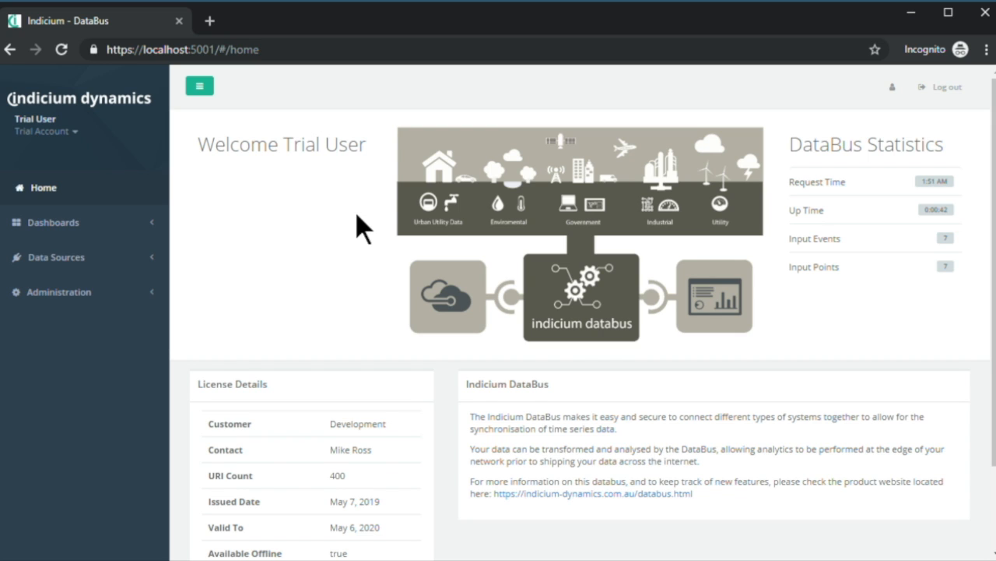
Open the license manager and review the license details and enabled plugins
left_click(118, 295)
left_click(103, 370)
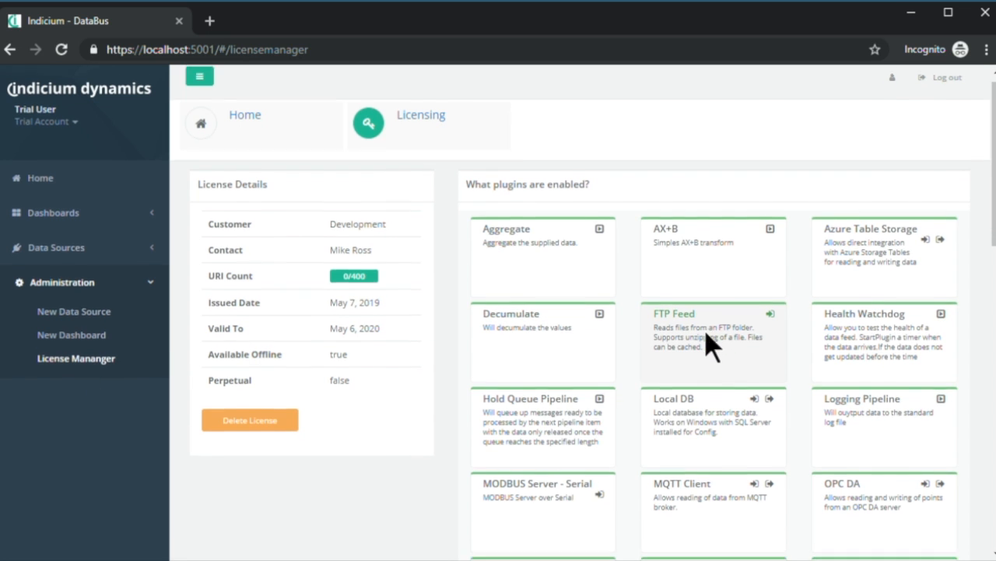
scroll(705, 331, "down", 1)
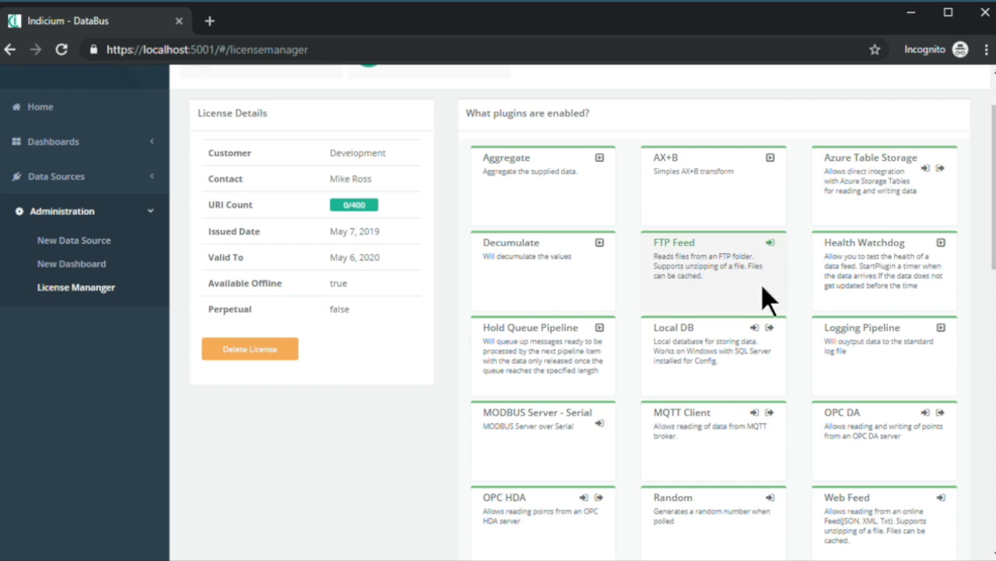
scroll(442, 358, "up", 1)
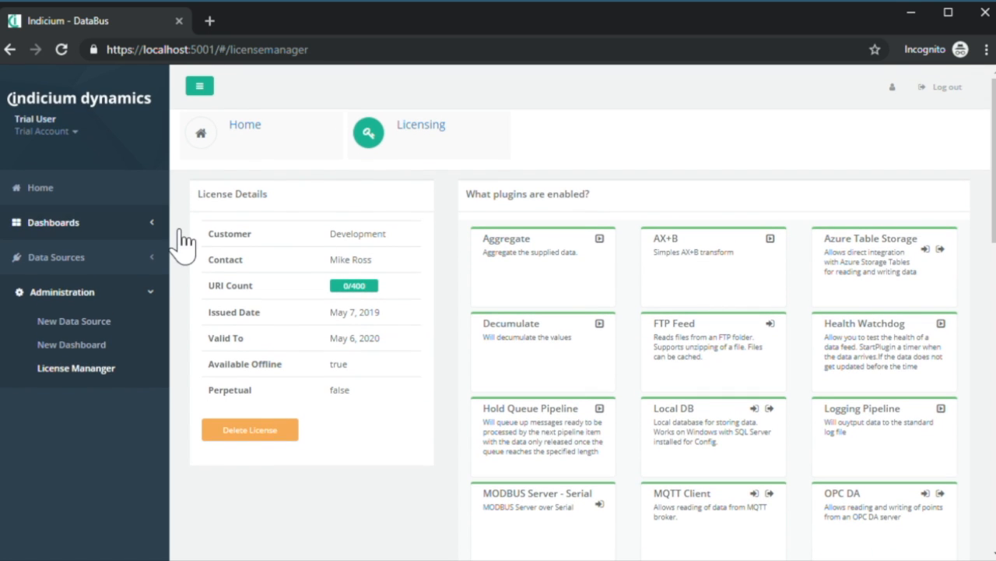
Create and save a new data source named MQTT Client with the MQTT Client plugin type
left_click(94, 325)
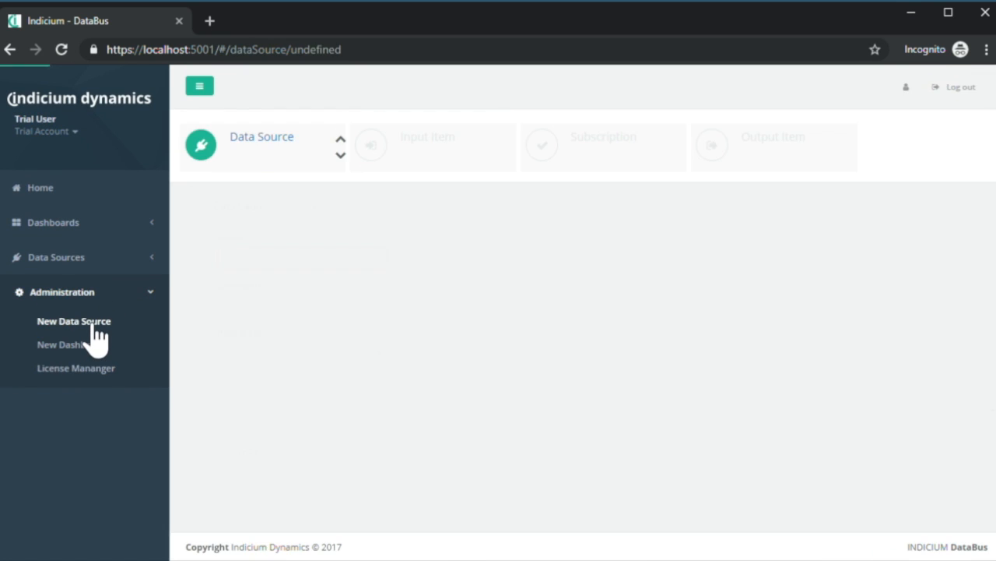
type("MQTT Client")
left_click(300, 356)
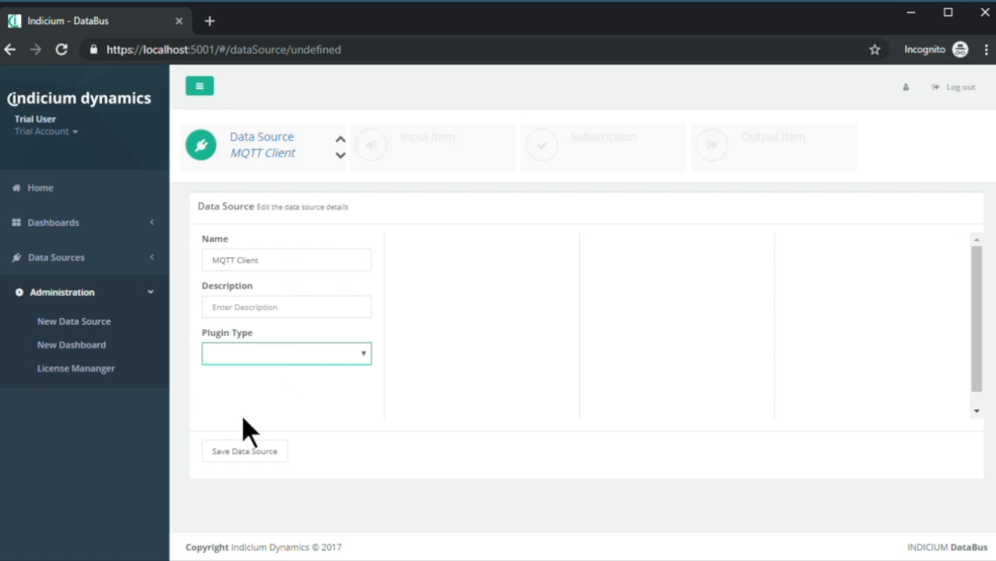
key("Down")
left_click(239, 459)
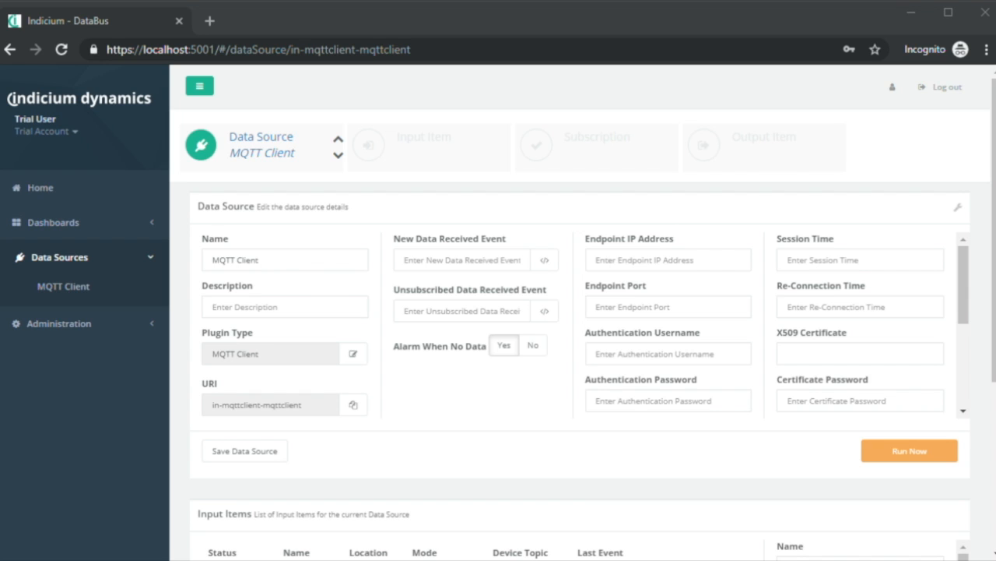
Set the data source's endpoint address to broker.mqttdashboard.com and its endpoint port to 1883
left_click(715, 263)
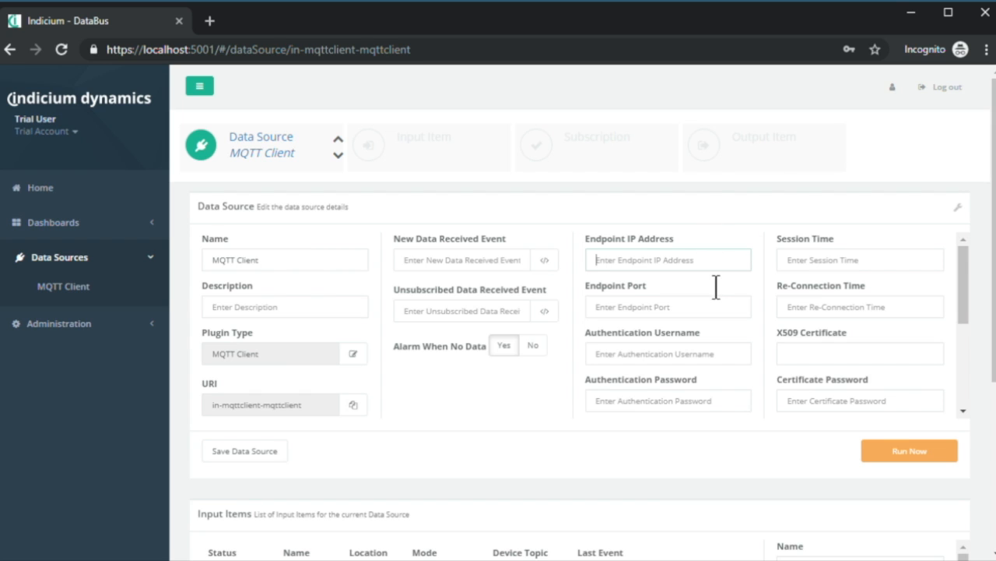
type("broker.mqttdashboard.com")
left_click(647, 307)
type("1883")
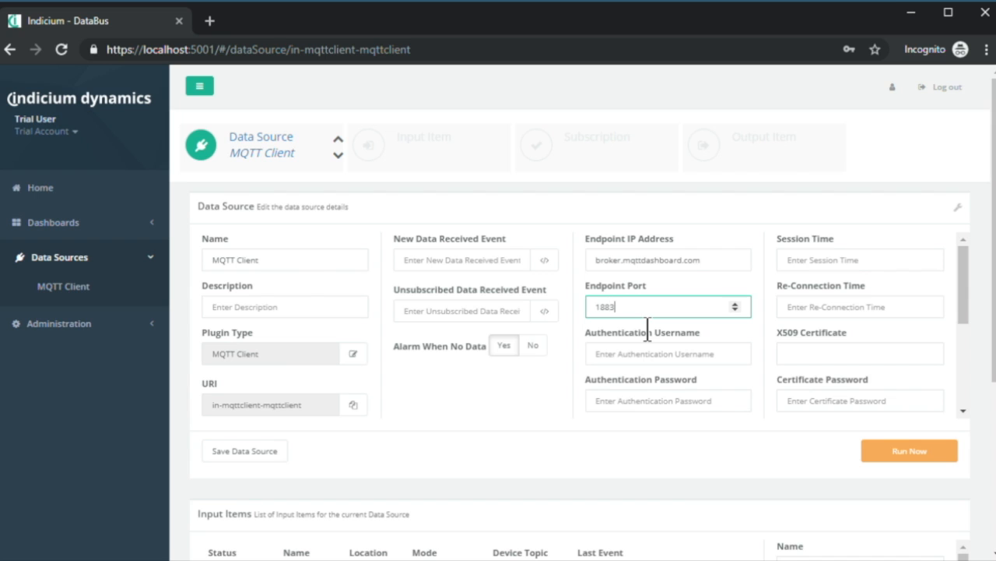
Set the data source's session time to 00:01:00 and its re-connection time to 00:00:30
left_click(844, 266)
type("00:0")
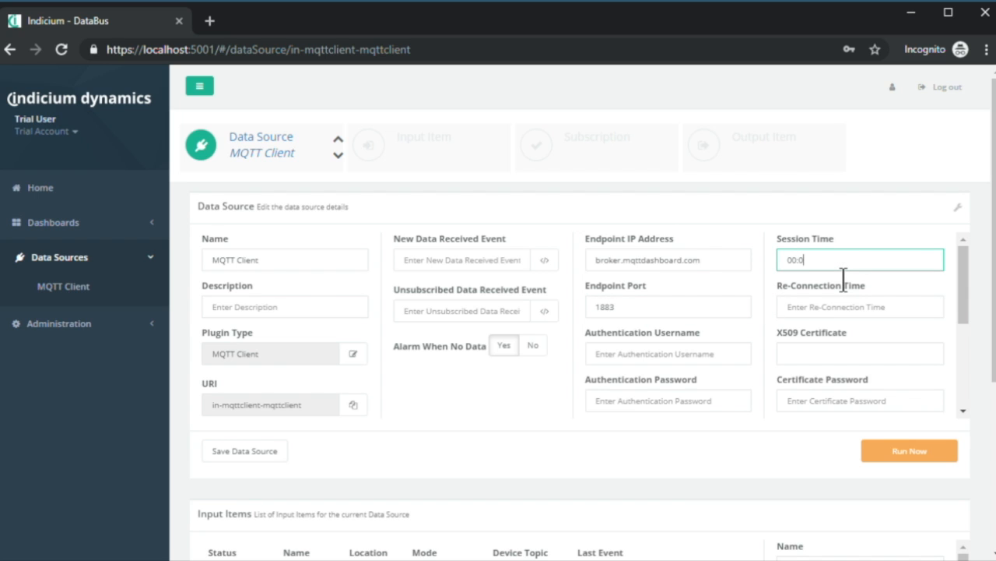
type("1:00")
key("Tab")
type("0")
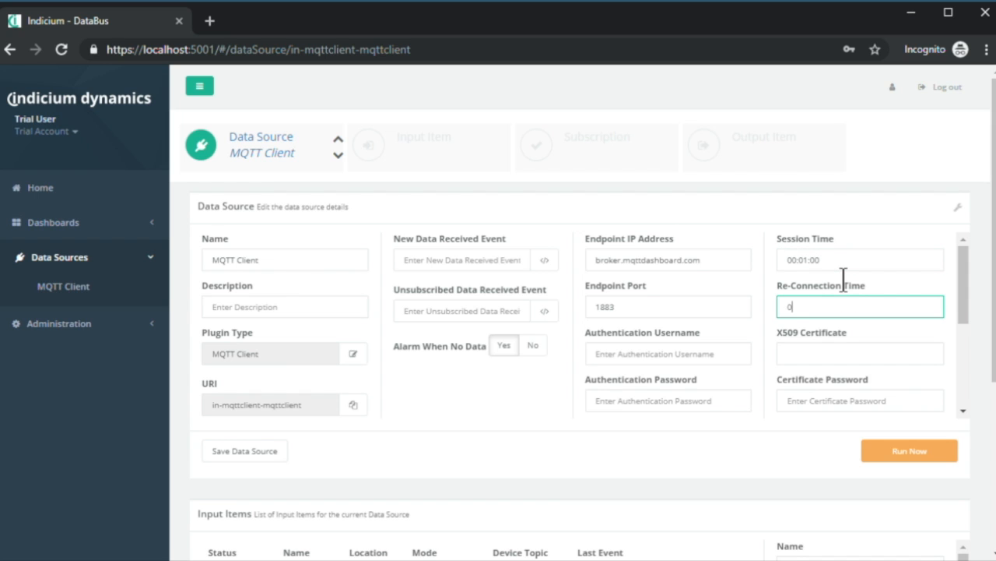
type("0:00:30")
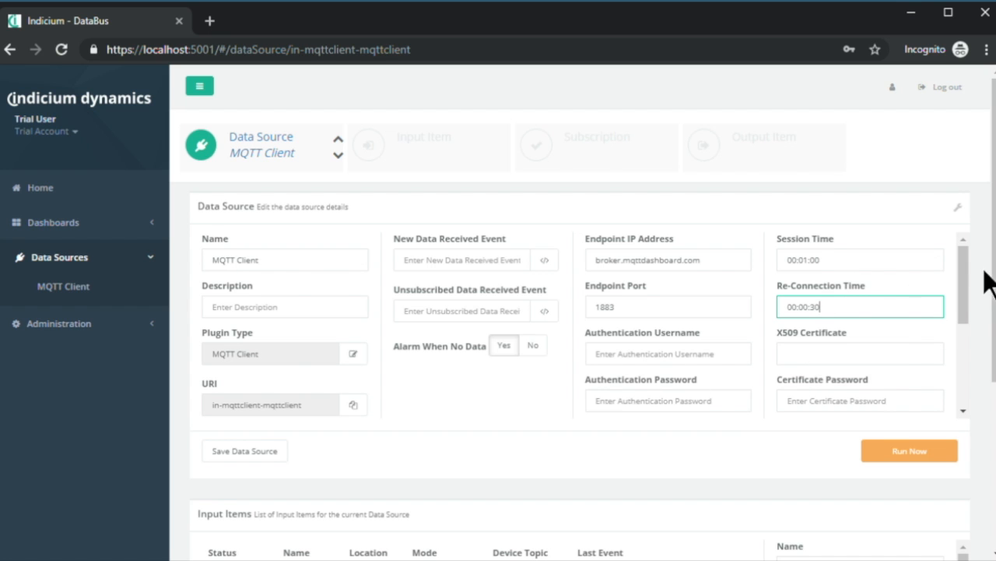
Set the application topic to testtopic/indicium/# and save the MQTT Client data source
scroll(963, 312, "down", 3)
left_click_drag(965, 319, 965, 361)
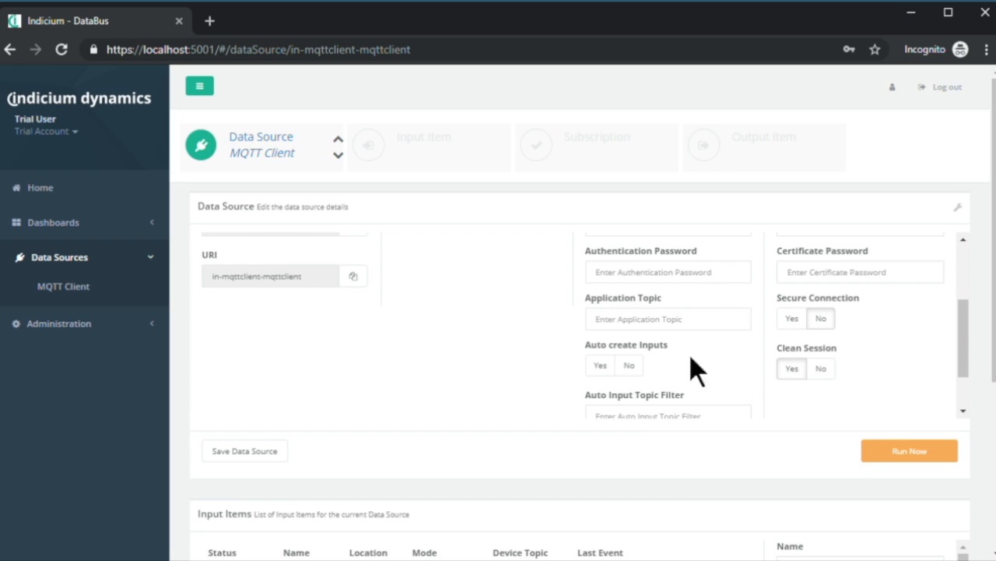
left_click(683, 326)
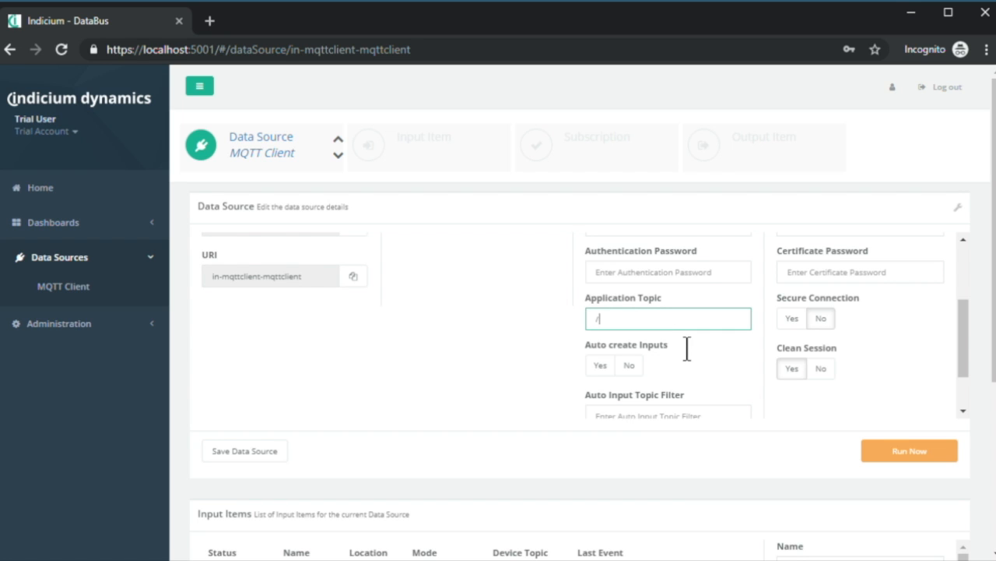
type("testte")
key("BackSpace")
type("opic/indicium/#")
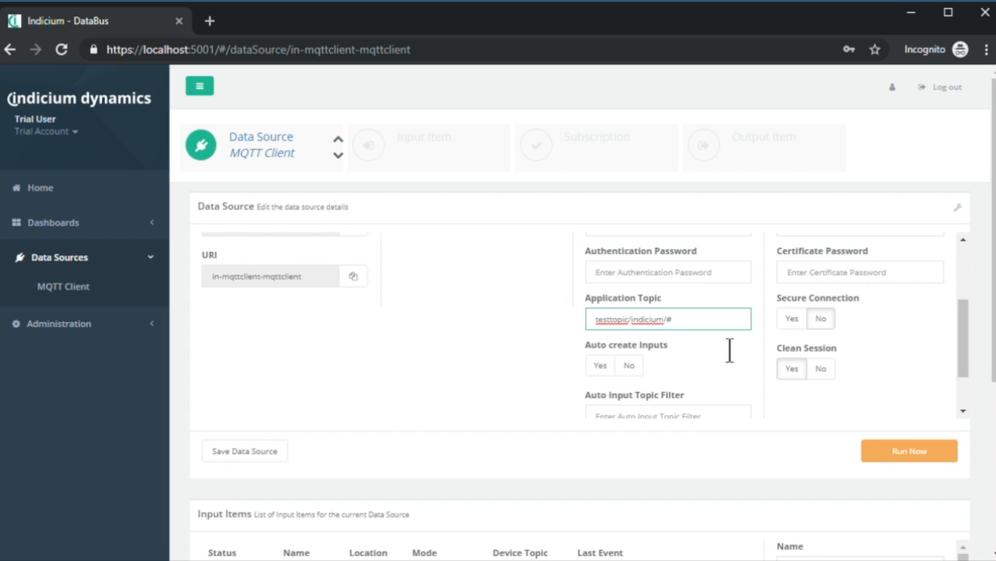
scroll(658, 371, "down", 1)
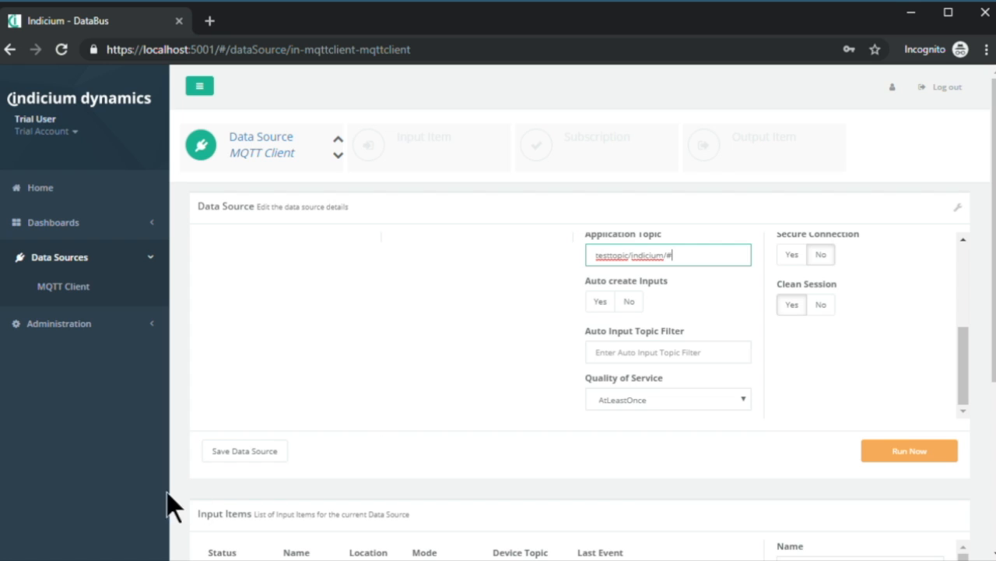
left_click(250, 451)
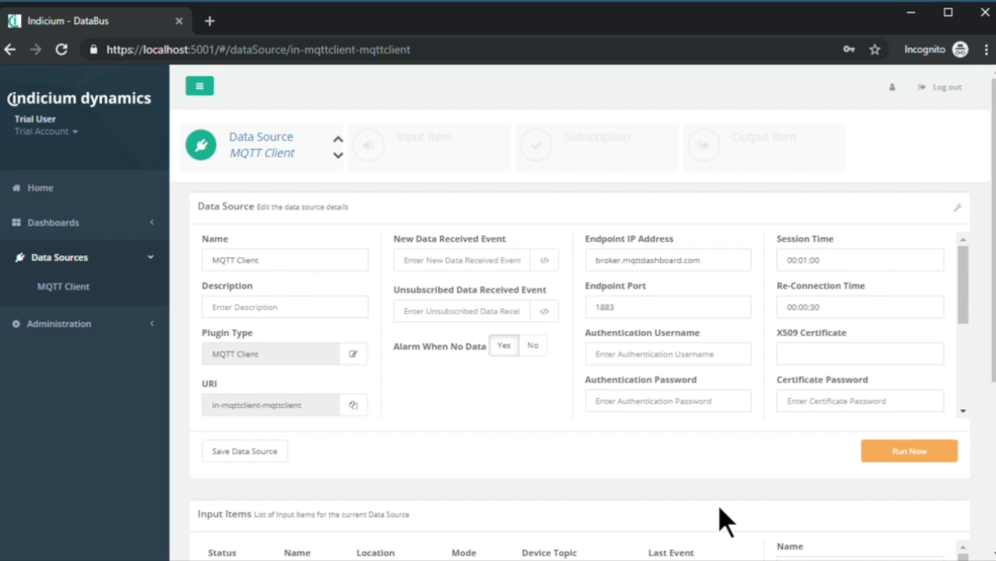
Add an input item named Test to the MQTT Client data source
scroll(720, 518, "down", 2)
left_click(866, 404)
type("Test")
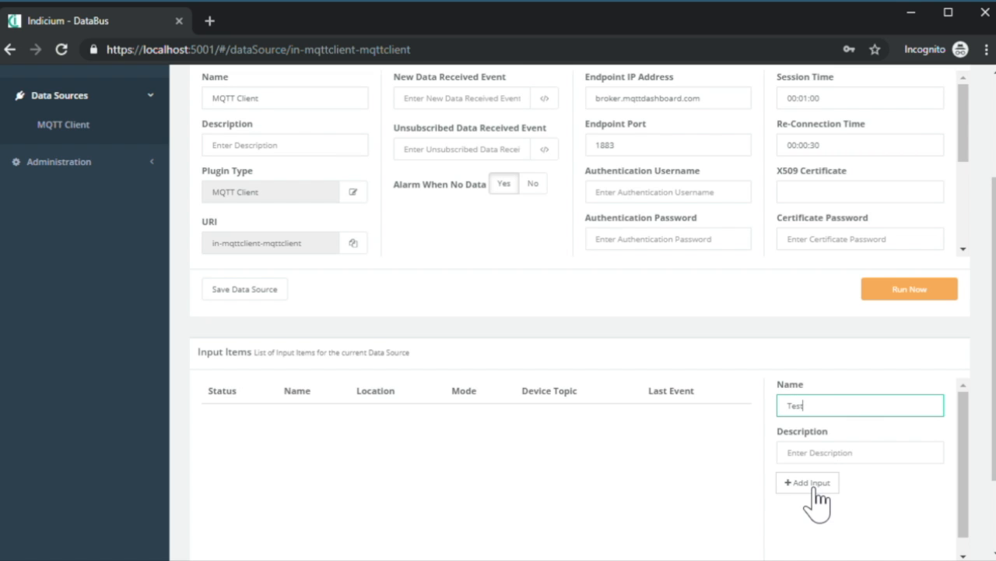
left_click(811, 485)
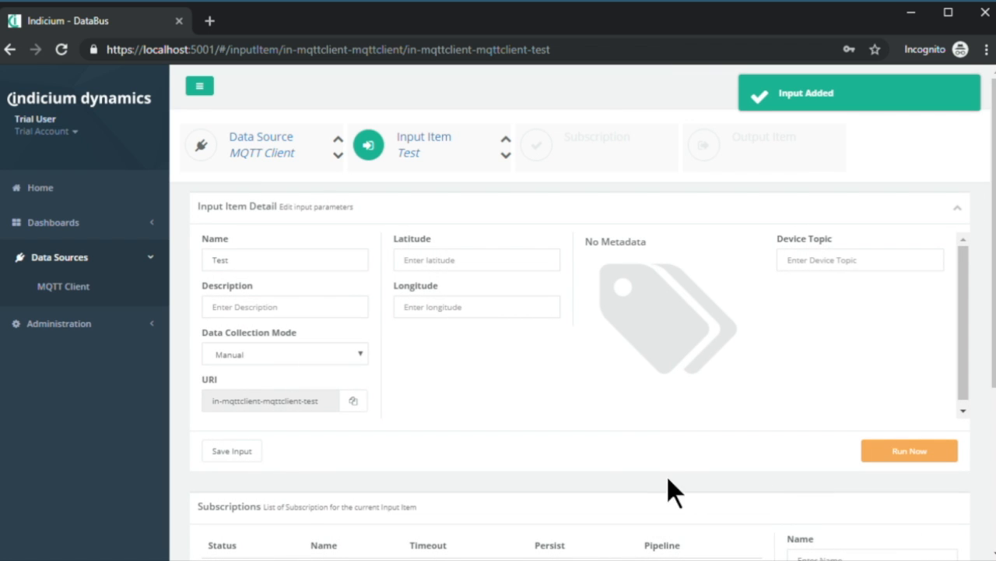
Set the Test input's device topic to testtopic/indicium/test and save the input
left_click(834, 265)
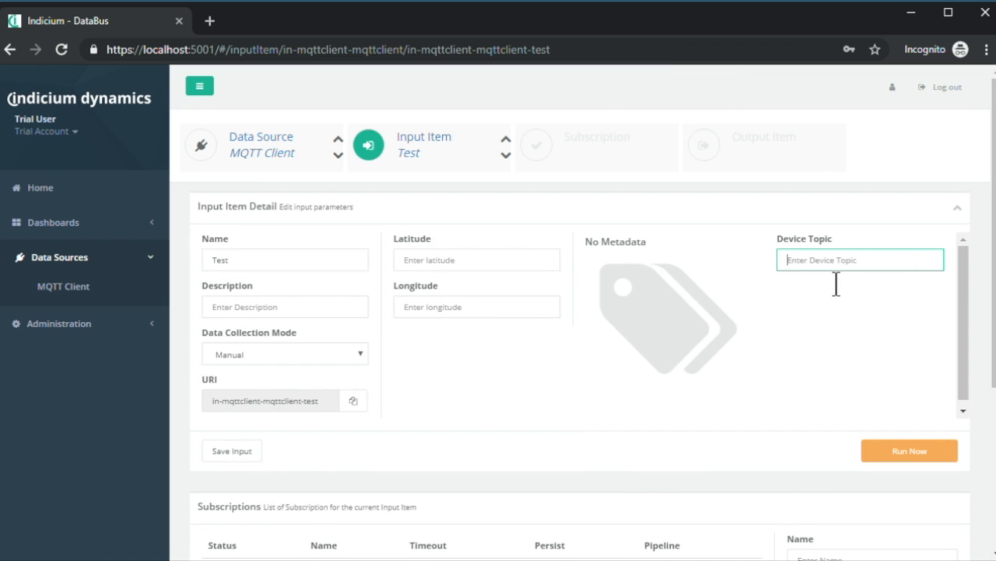
type("testtopic/indicium/test")
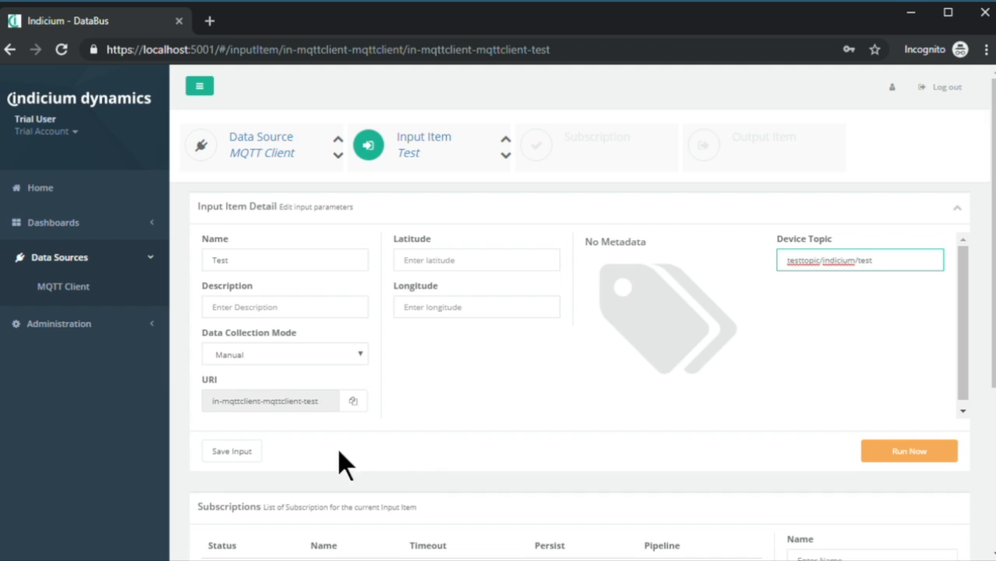
scroll(217, 461, "down", 1)
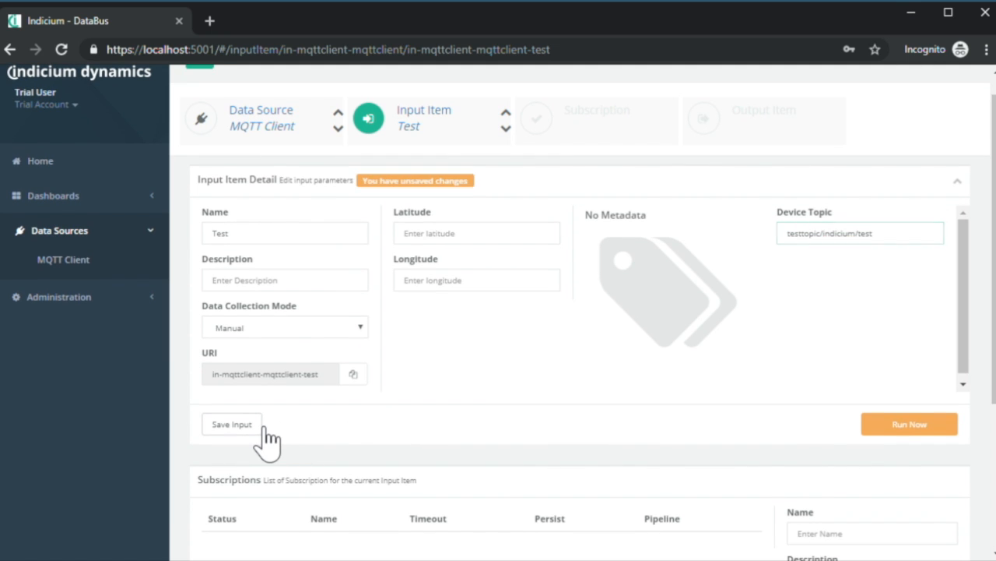
left_click(232, 424)
Change the Test input's data collection mode to Subscription and save the input
left_click(361, 328)
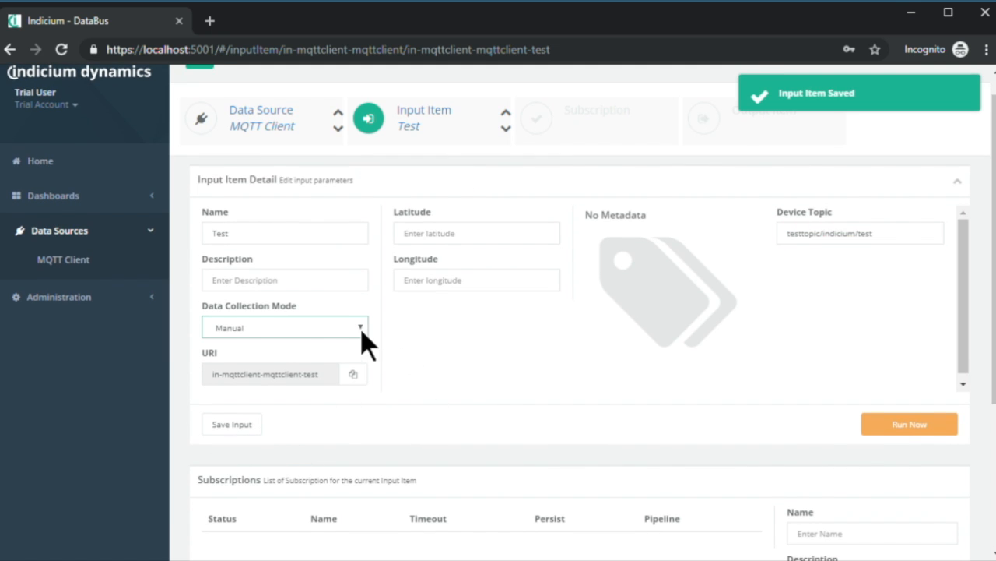
left_click(246, 357)
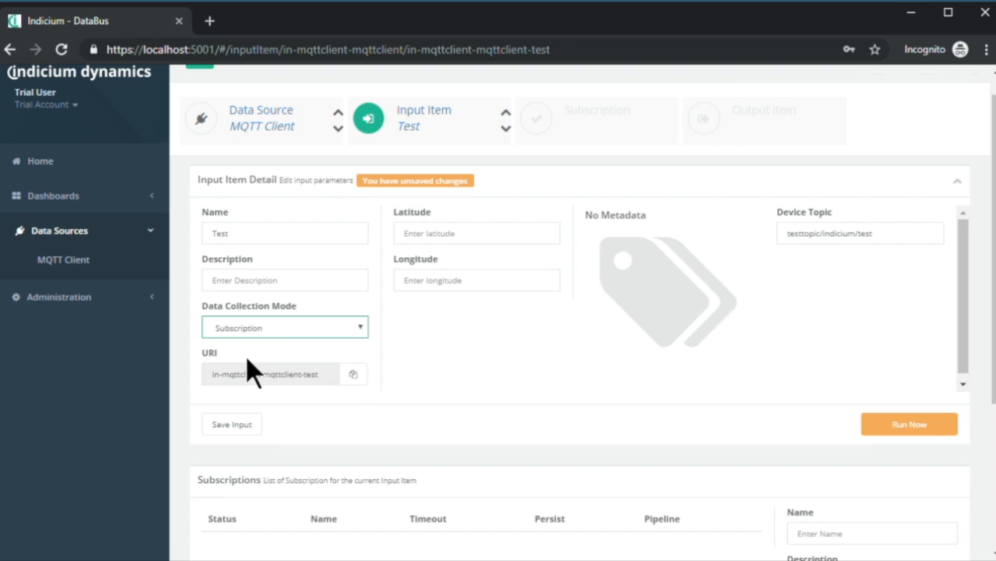
left_click(253, 428)
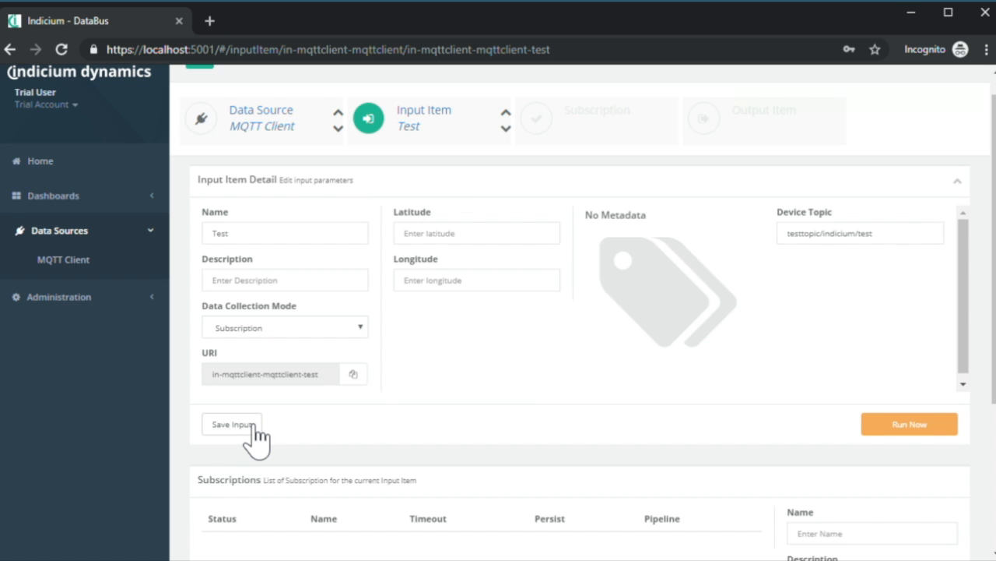
Add a subscription named Logging to the Test input item
scroll(666, 364, "down", 1)
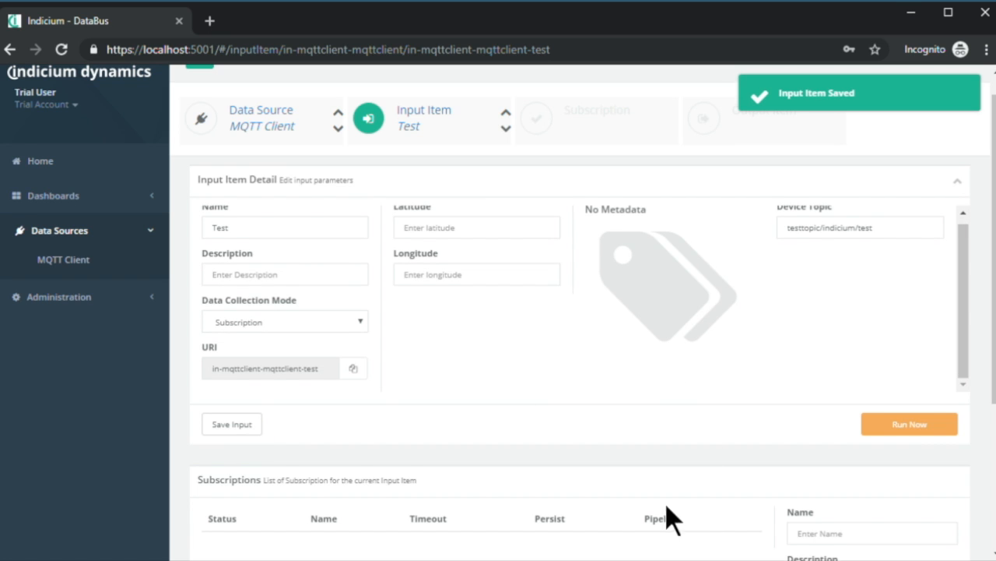
scroll(665, 506, "down", 2)
left_click(879, 429)
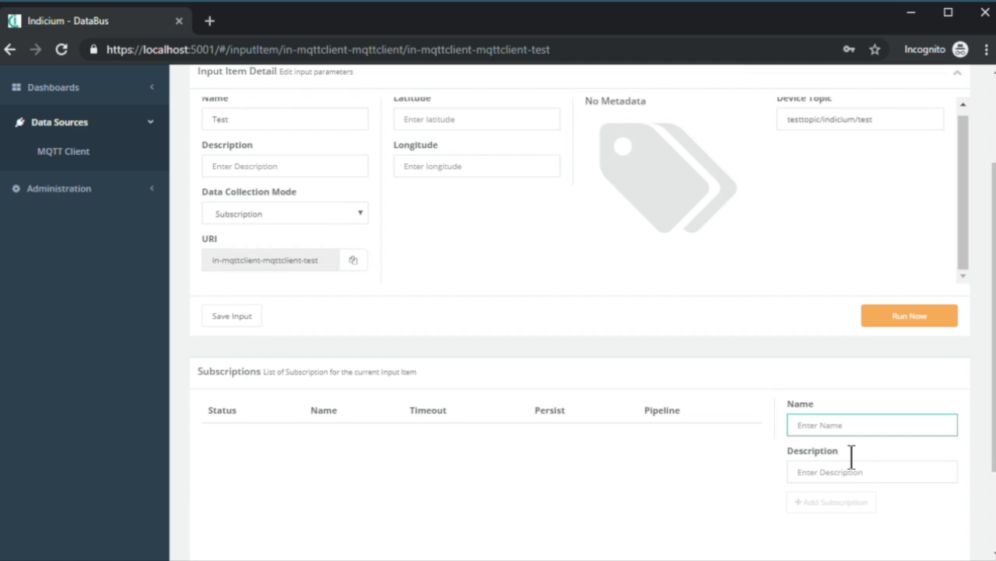
type("Logging")
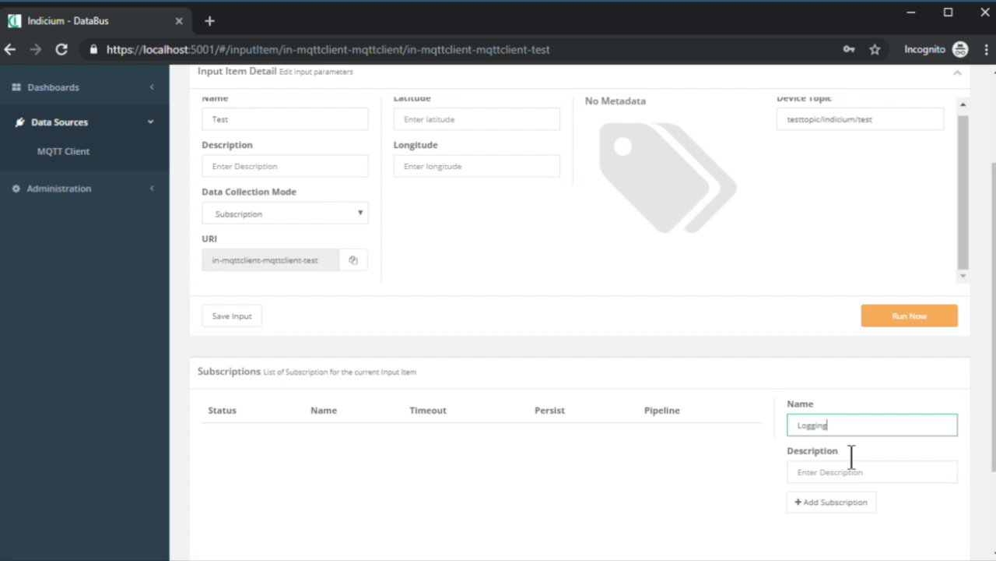
left_click(857, 503)
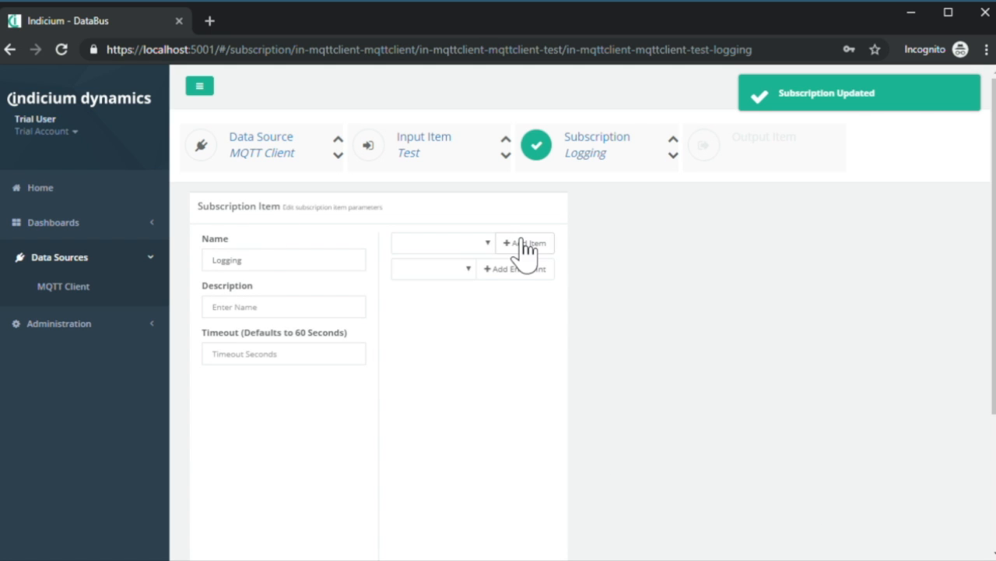
Add a Logging Pipeline item to the Logging subscription, view its details, and save the subscription
left_click(488, 243)
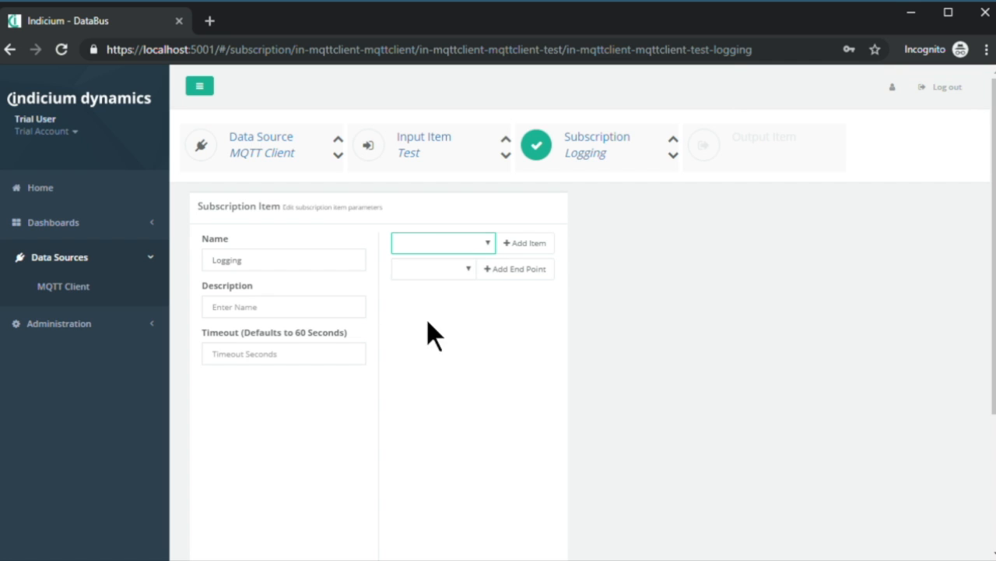
left_click(445, 327)
left_click(533, 246)
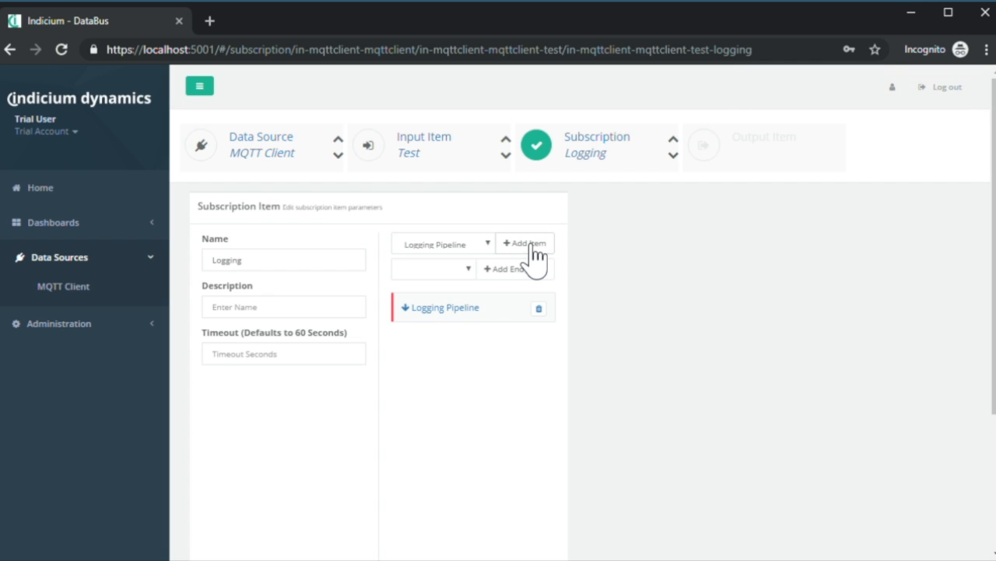
left_click(462, 309)
scroll(640, 351, "down", 3)
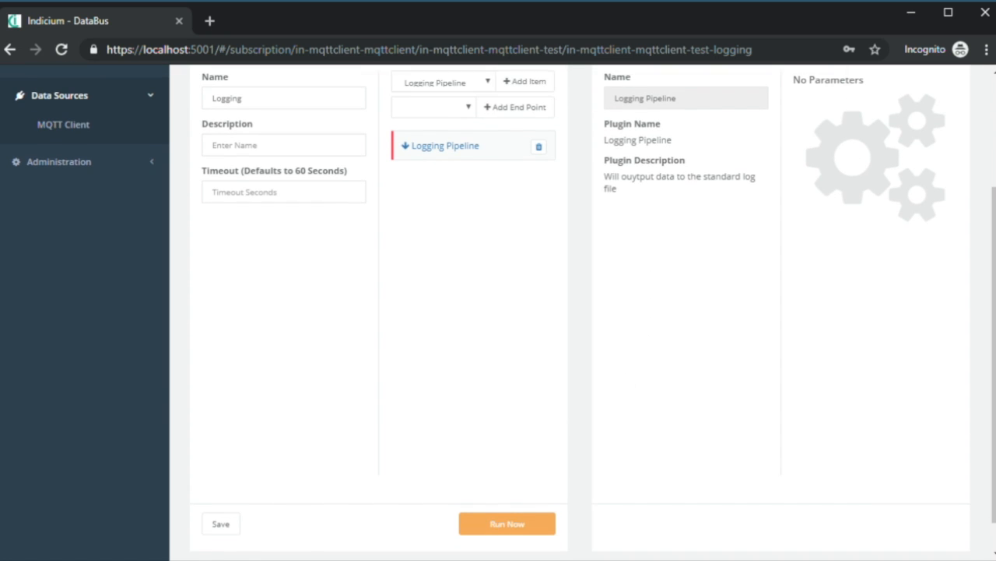
left_click(234, 525)
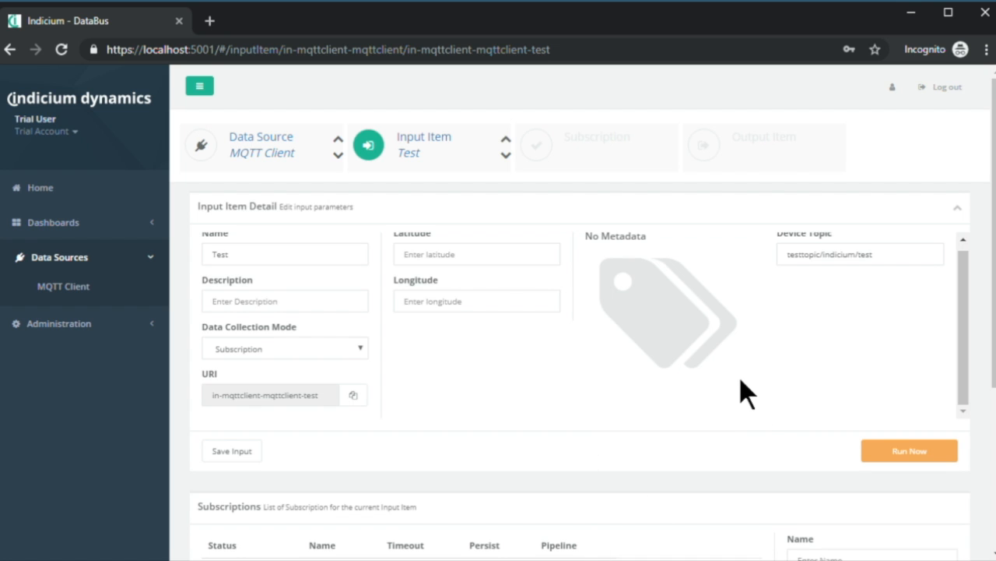
Enable the Logging subscription of the Test input and return to the MQTT Client data source
scroll(740, 377, "down", 2)
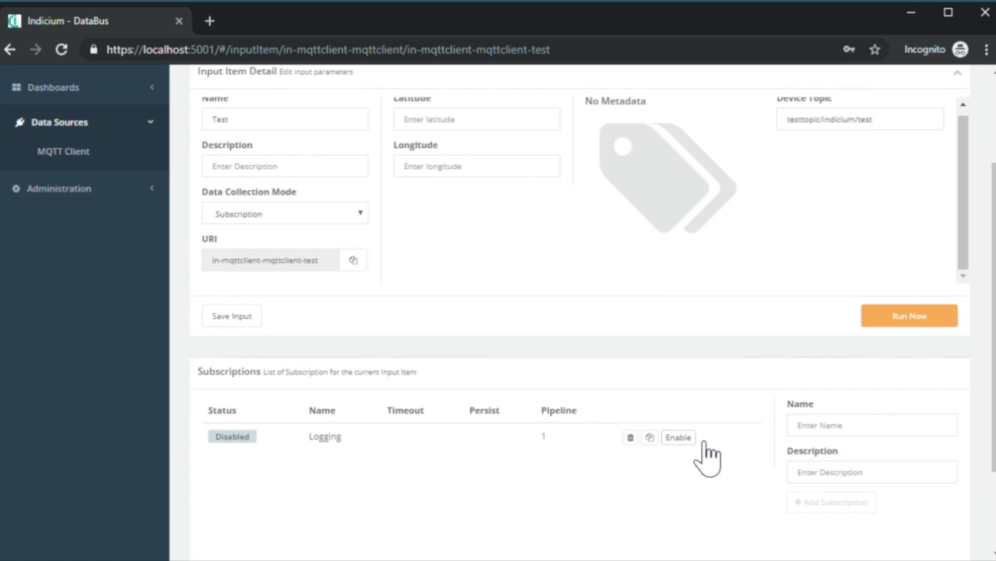
left_click(689, 438)
scroll(658, 444, "up", 2)
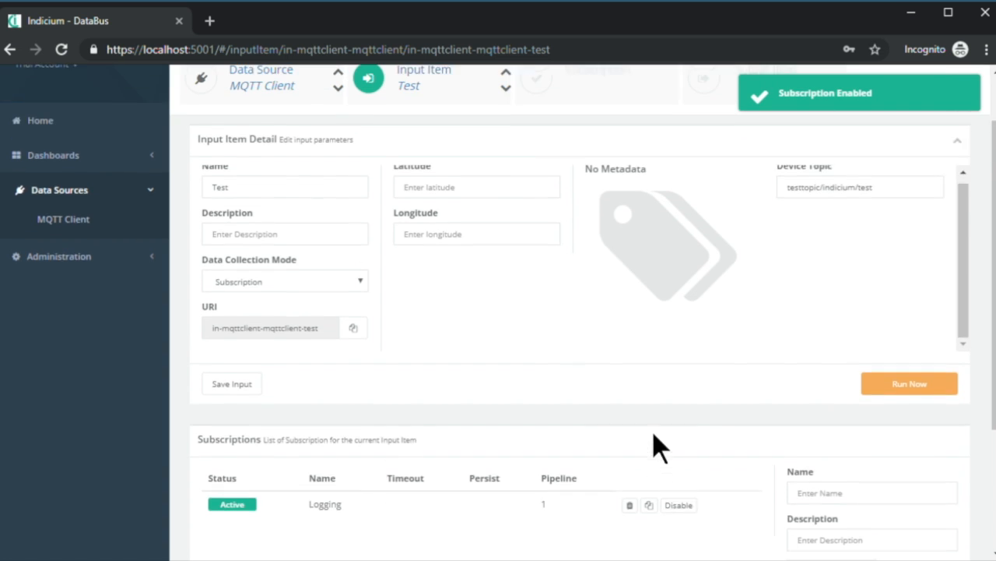
left_click(261, 152)
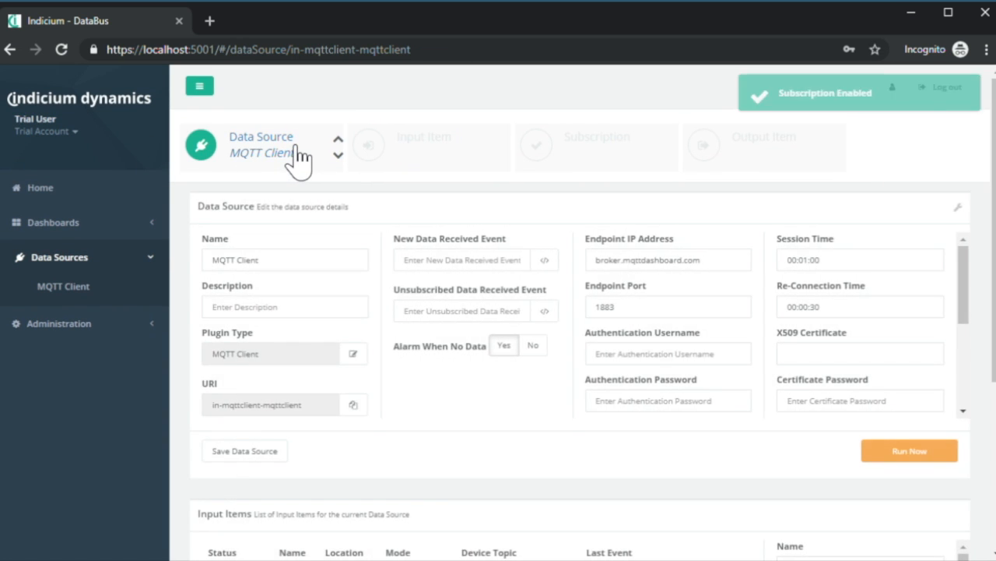
Enable the Test input item and add a subscription named Extract and Log to it
scroll(304, 160, "down", 2)
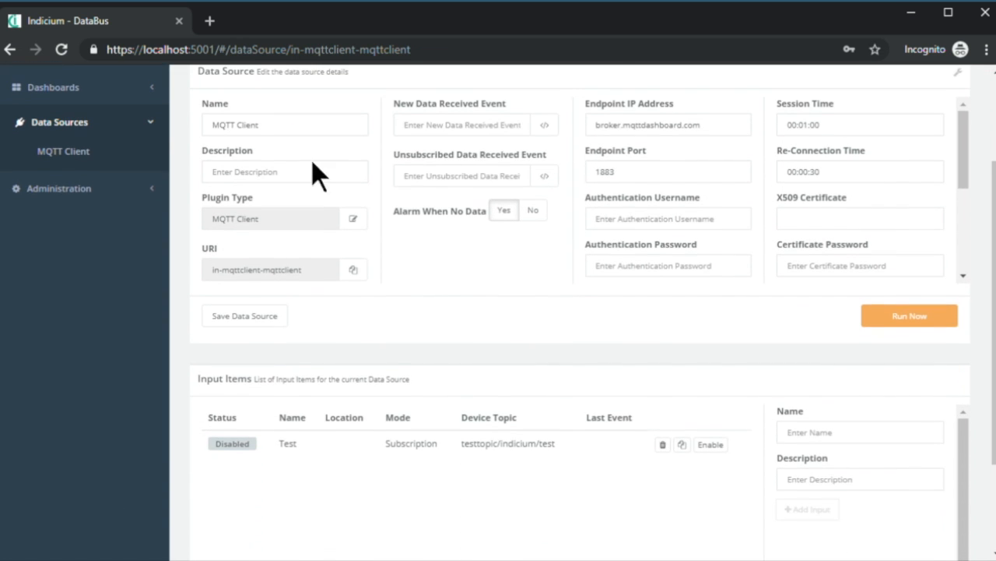
left_click(726, 447)
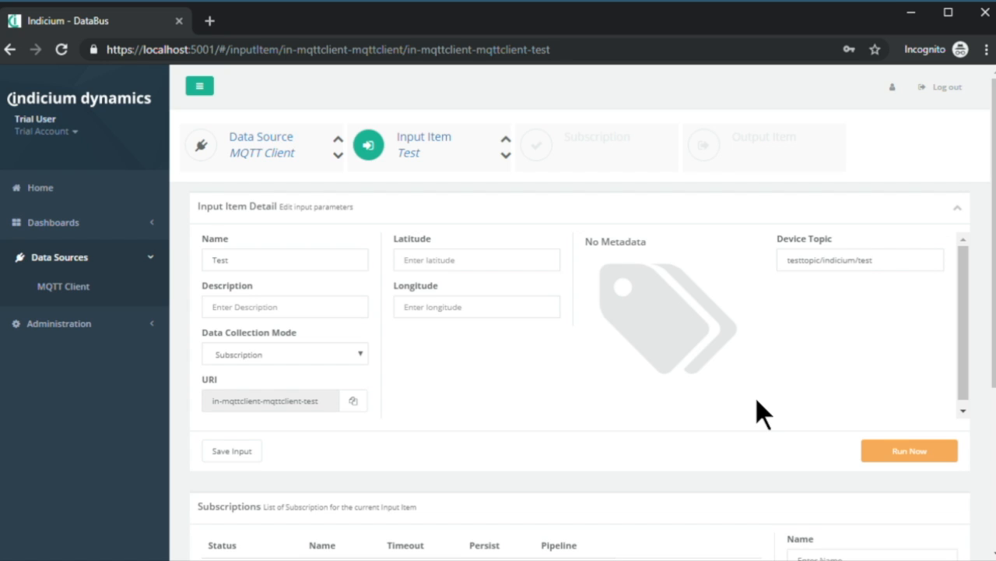
scroll(638, 498, "down", 3)
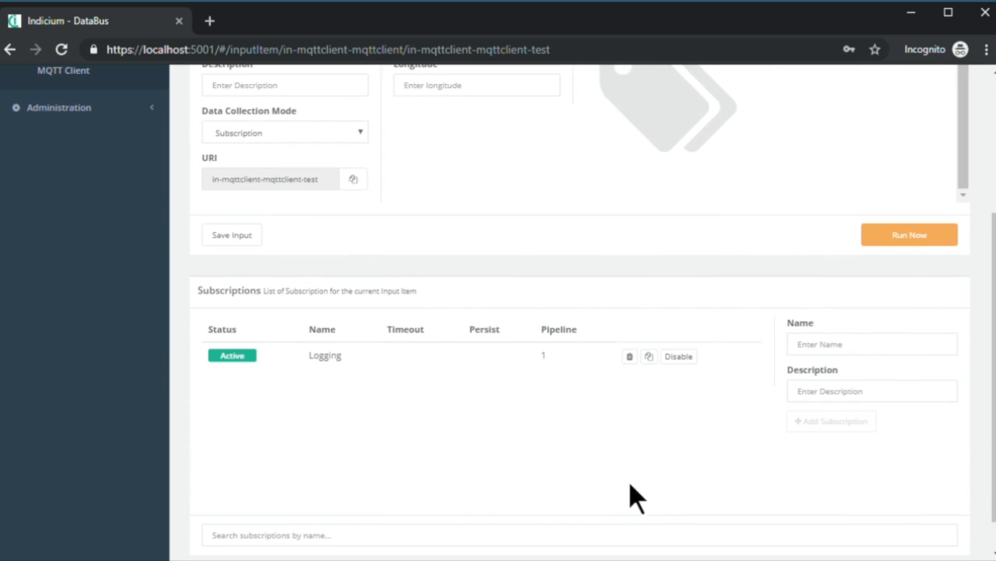
left_click(843, 349)
type("Extract and")
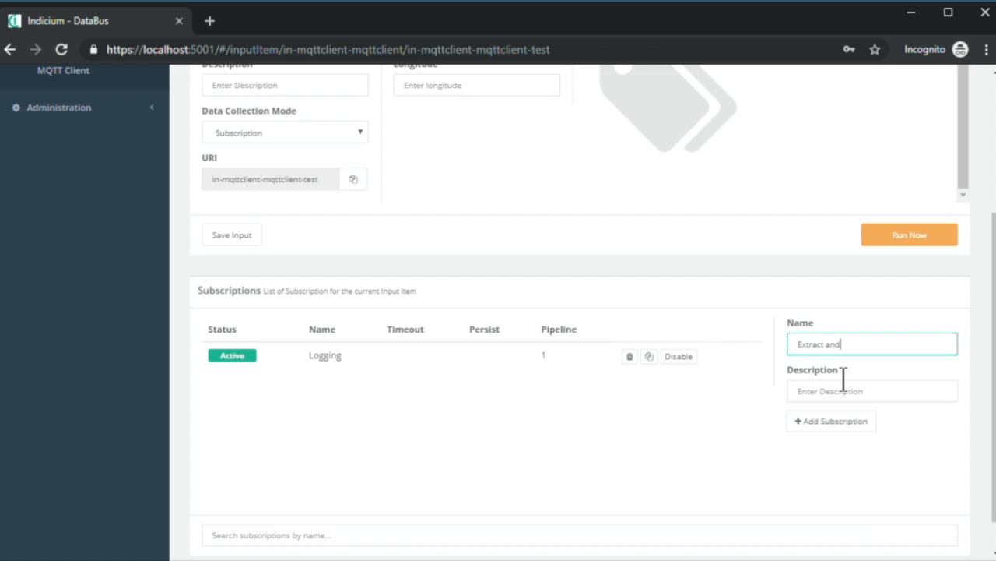
type(" Log")
left_click(864, 435)
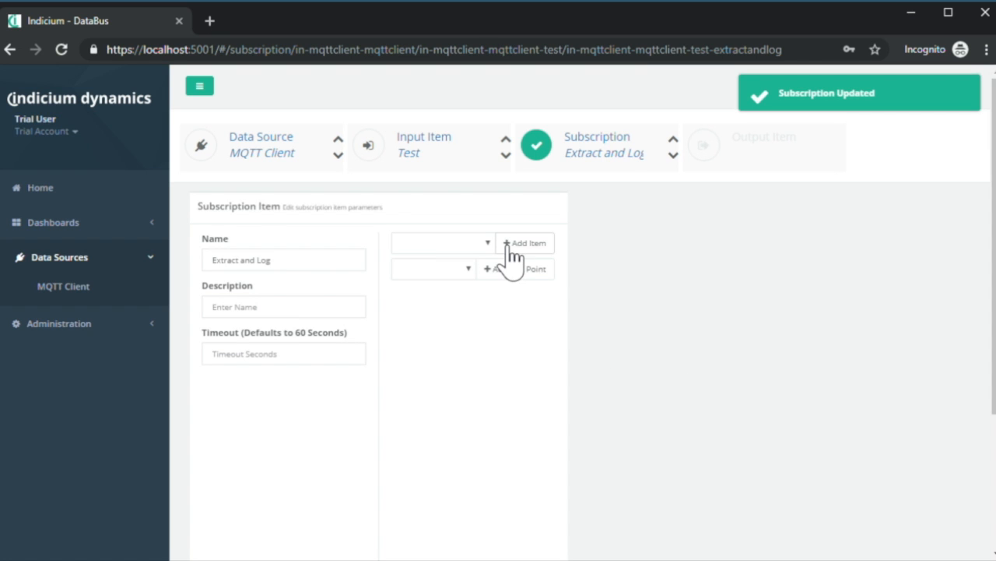
Add a JSON Extract item to the Extract and Log subscription and open its parameters
left_click(483, 245)
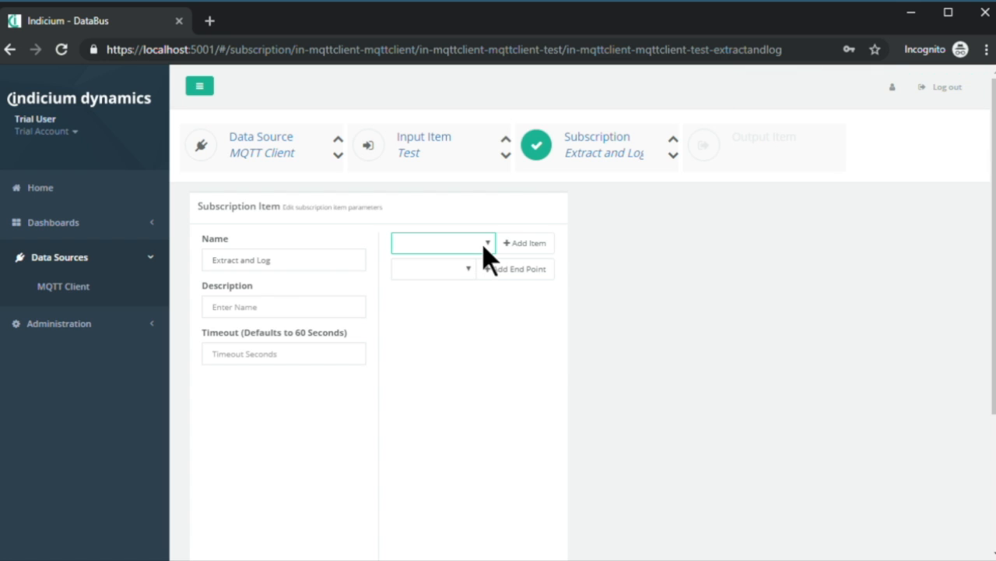
left_click(436, 325)
left_click(526, 243)
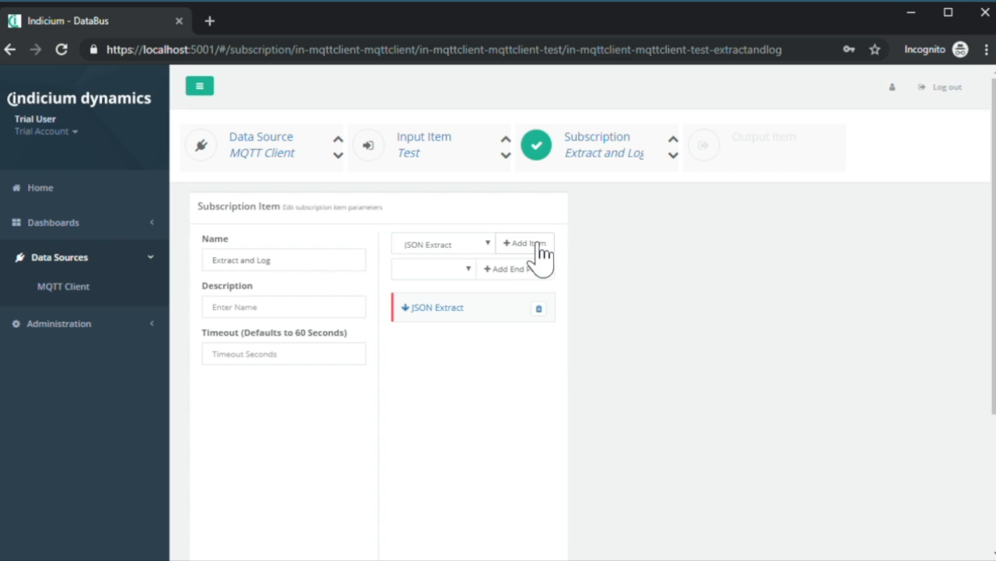
left_click(448, 313)
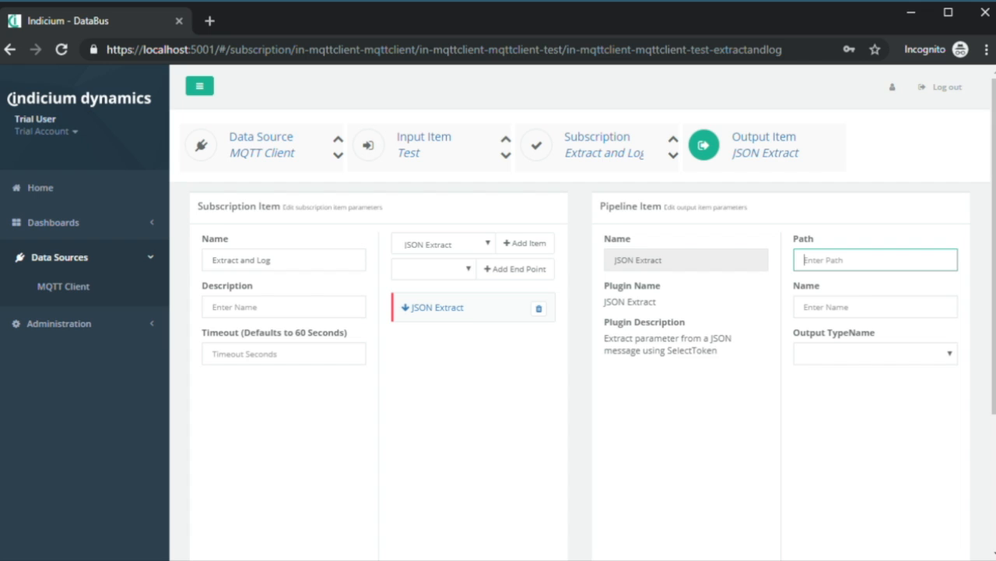
Configure the JSON Extract item with path payload, name Payload and output type int
key("alt+Tab")
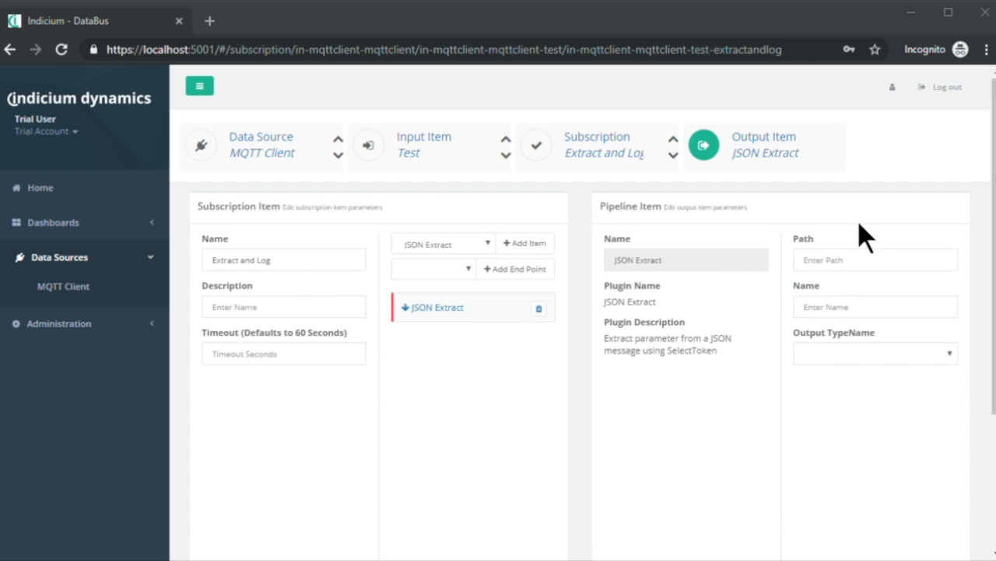
left_click(885, 286)
type("p")
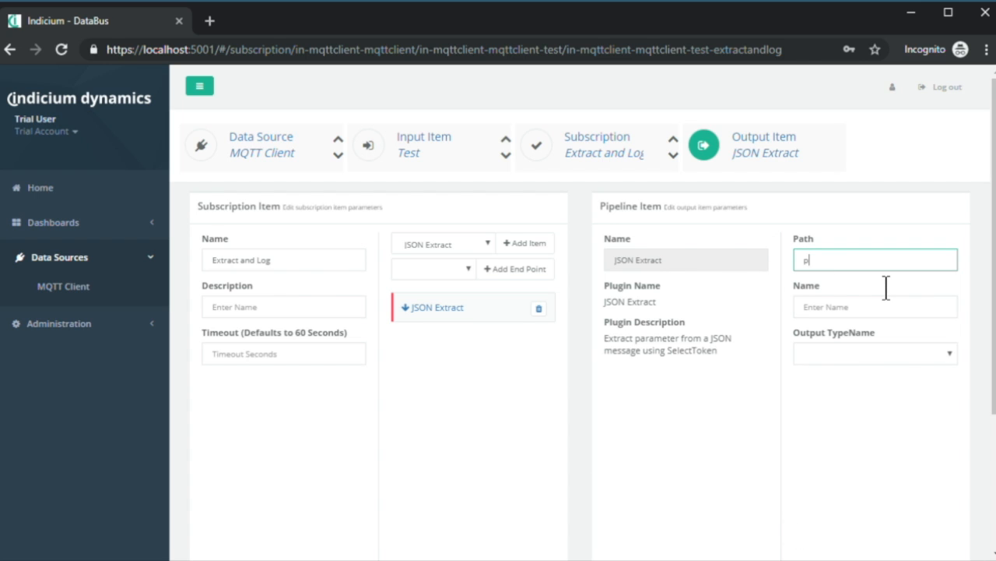
type("ayload")
key("Tab")
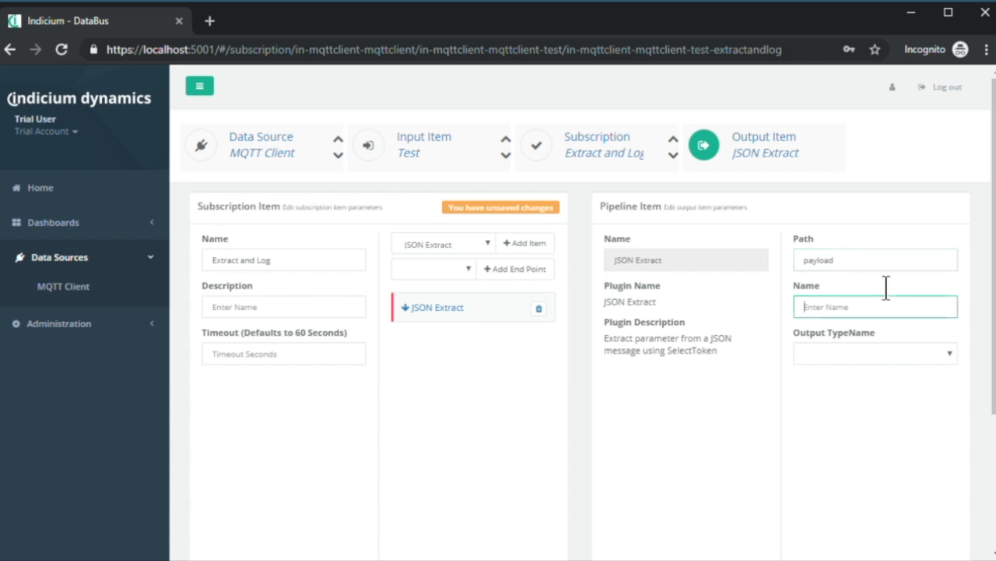
type("Payload")
left_click(916, 355)
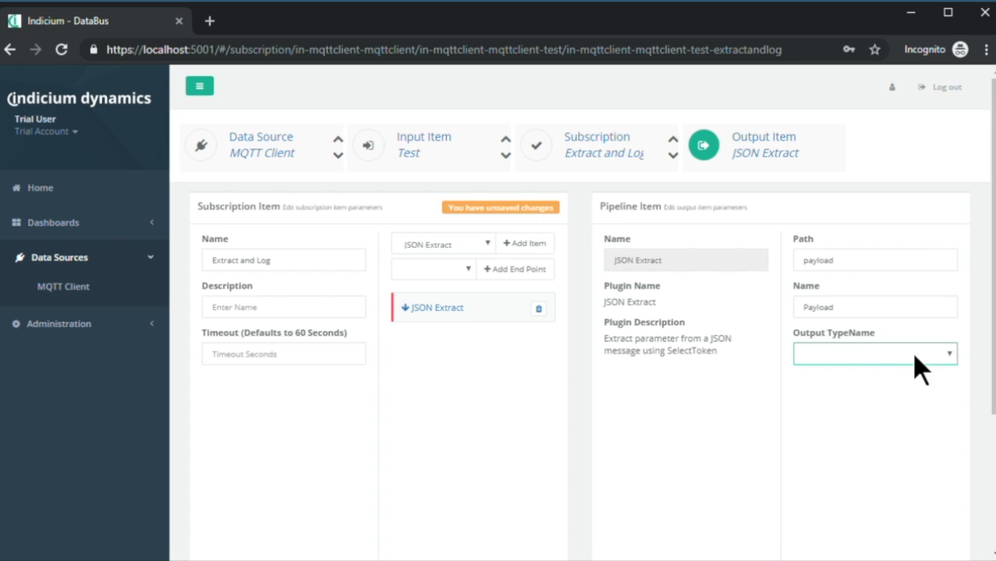
left_click(822, 401)
Add a Logging Pipeline item after JSON Extract, view its details, and save the Extract and Log subscription
left_click(465, 273)
left_click(479, 243)
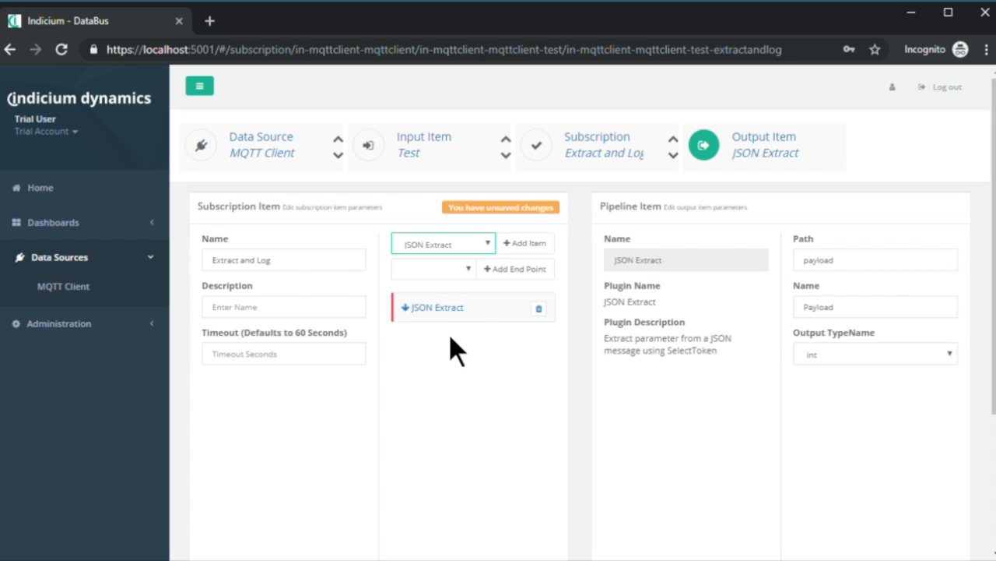
key("Down")
left_click(537, 243)
left_click(451, 357)
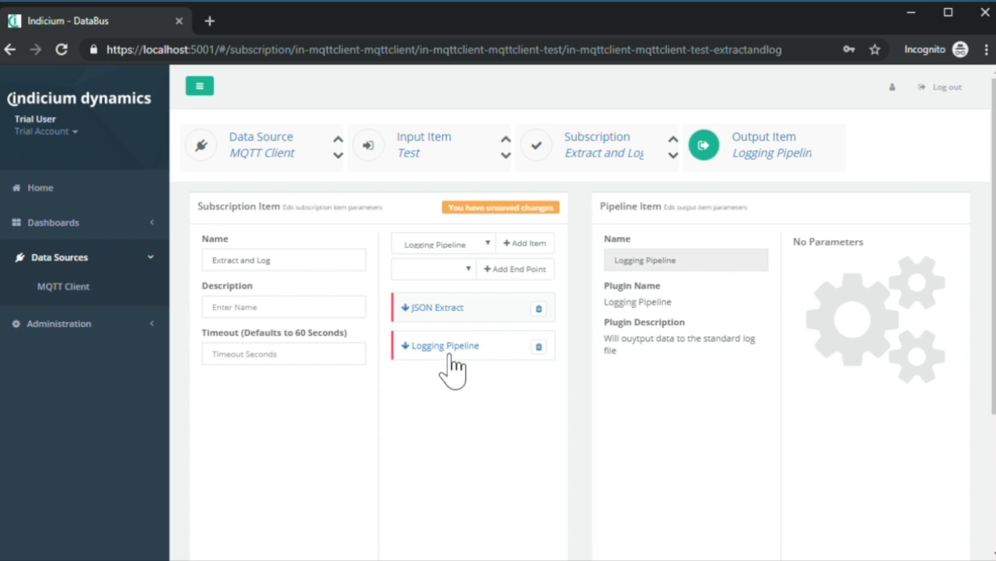
scroll(325, 436, "down", 1)
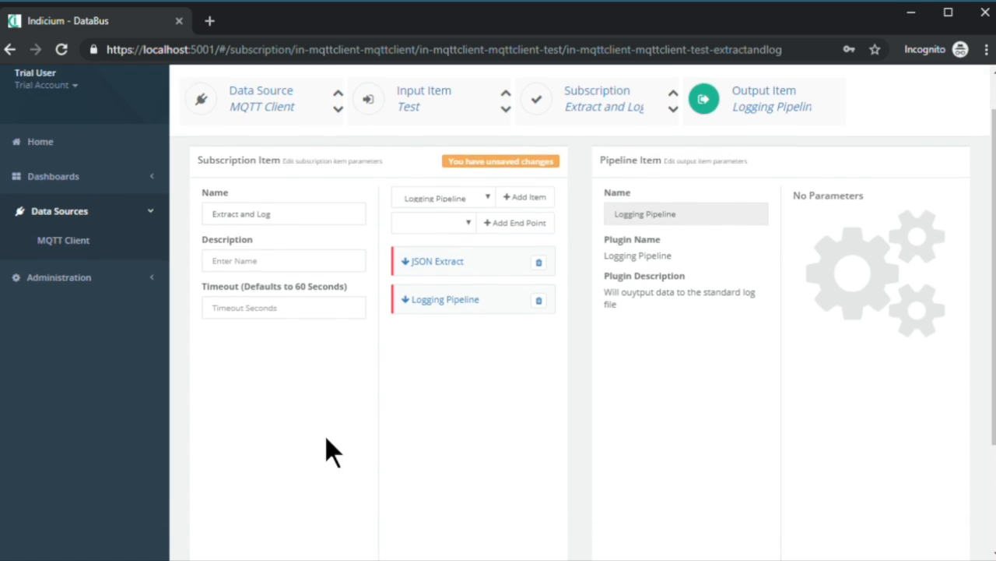
scroll(325, 436, "down", 2)
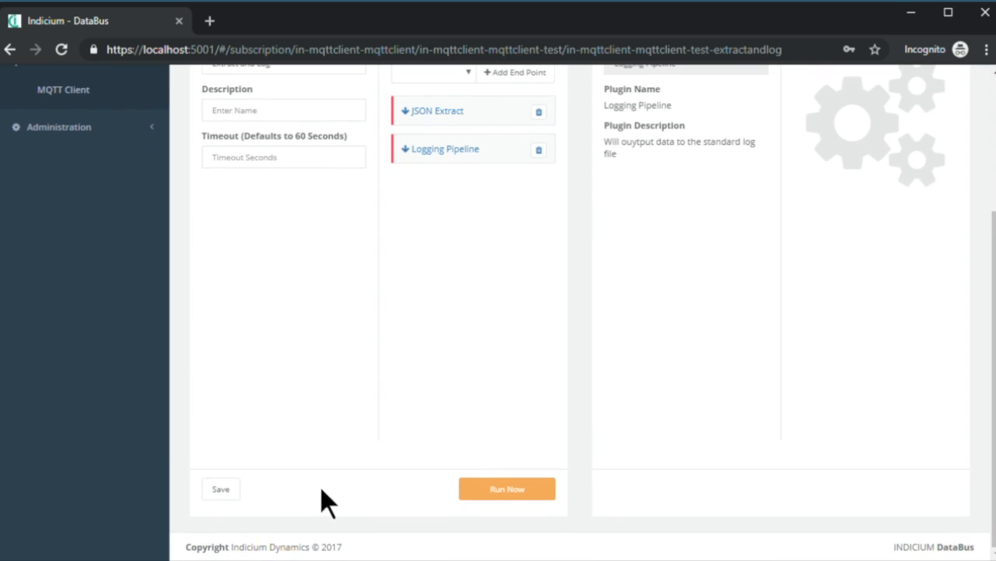
left_click(221, 494)
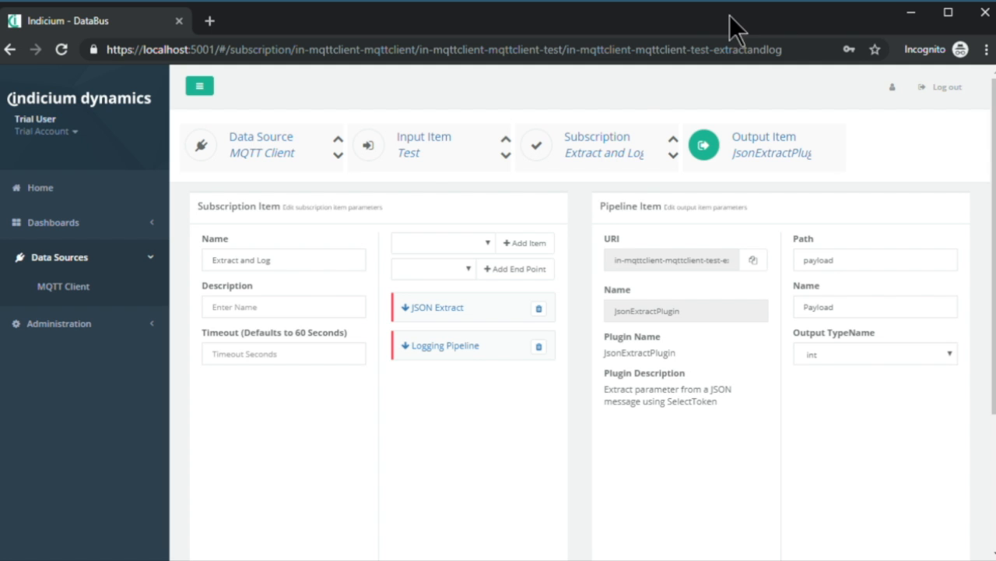
Return to the Test input, enable its Extract and Log subscription and have the Logging subscription disabled
left_click(438, 167)
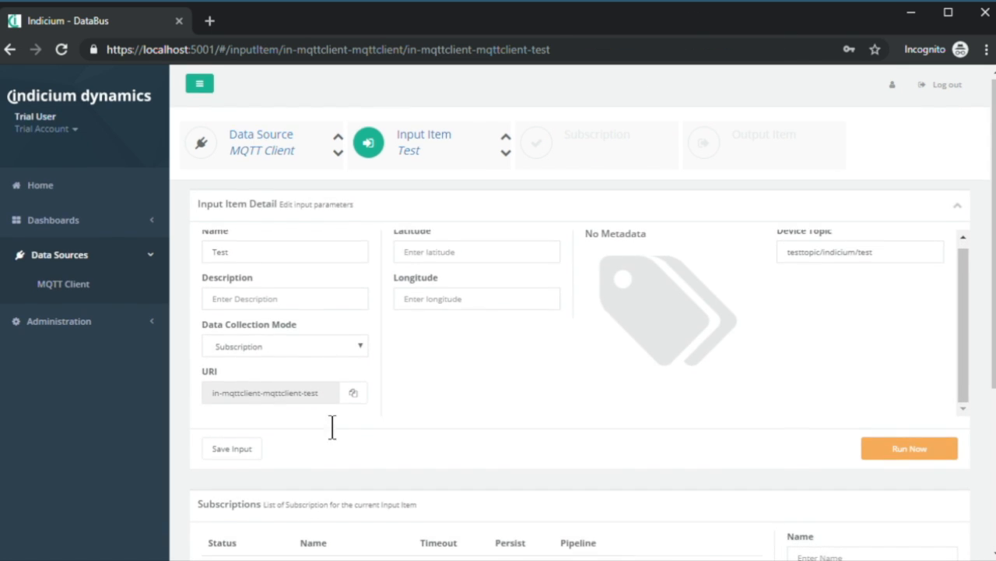
scroll(331, 422, "down", 2)
left_click(699, 465)
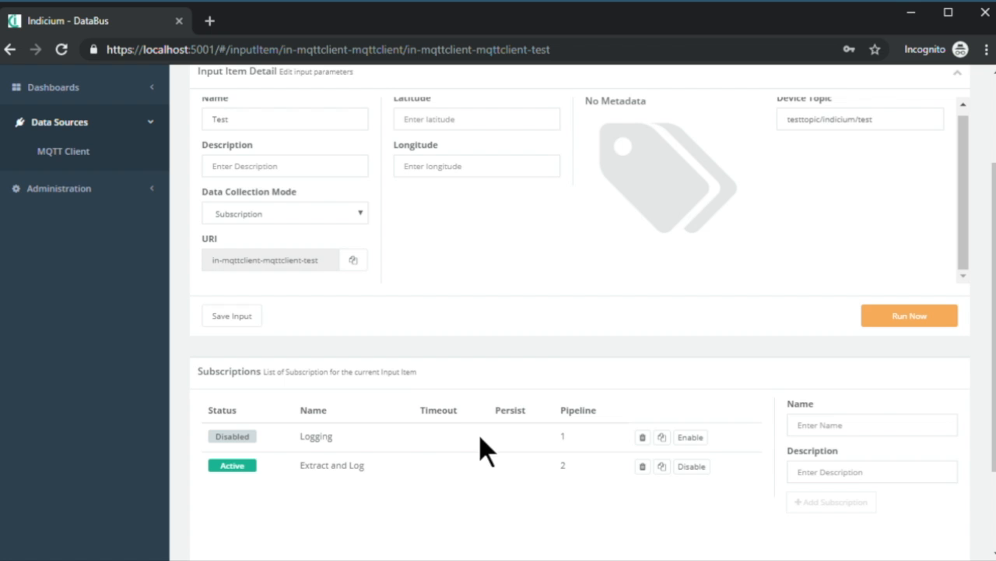
Open the Extract and Log subscription and check which end points are available to add
left_click(360, 481)
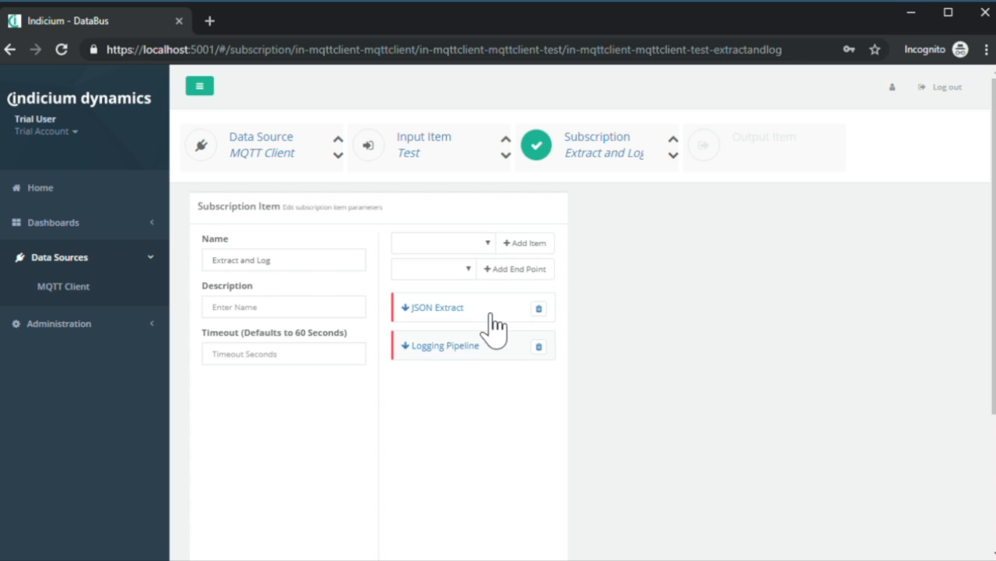
left_click(469, 268)
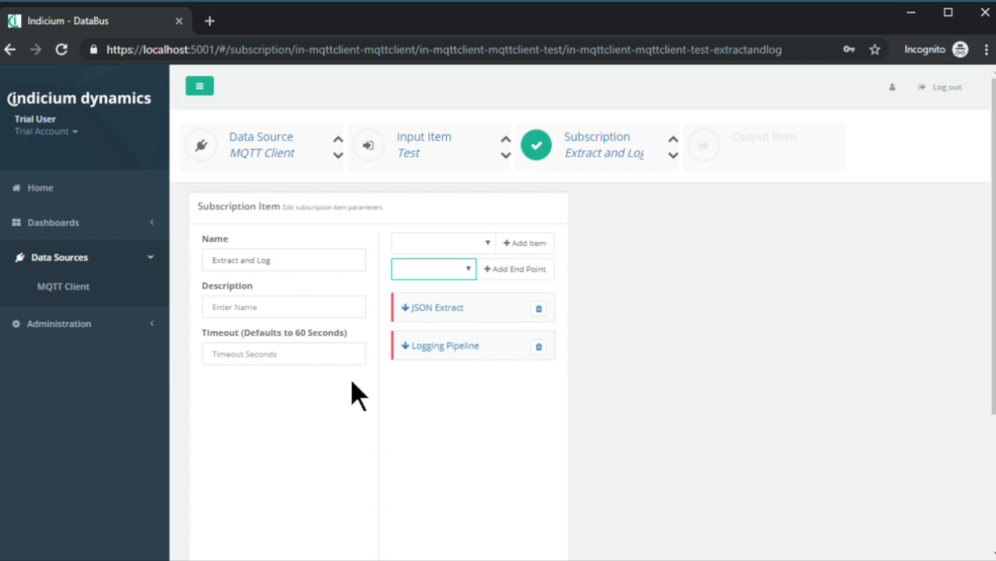
left_click(130, 326)
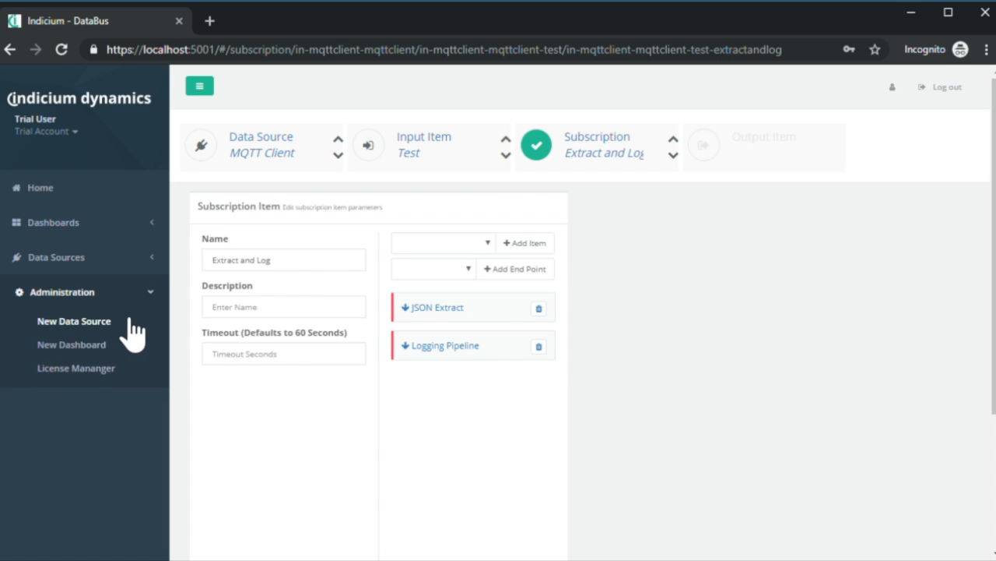
left_click(470, 271)
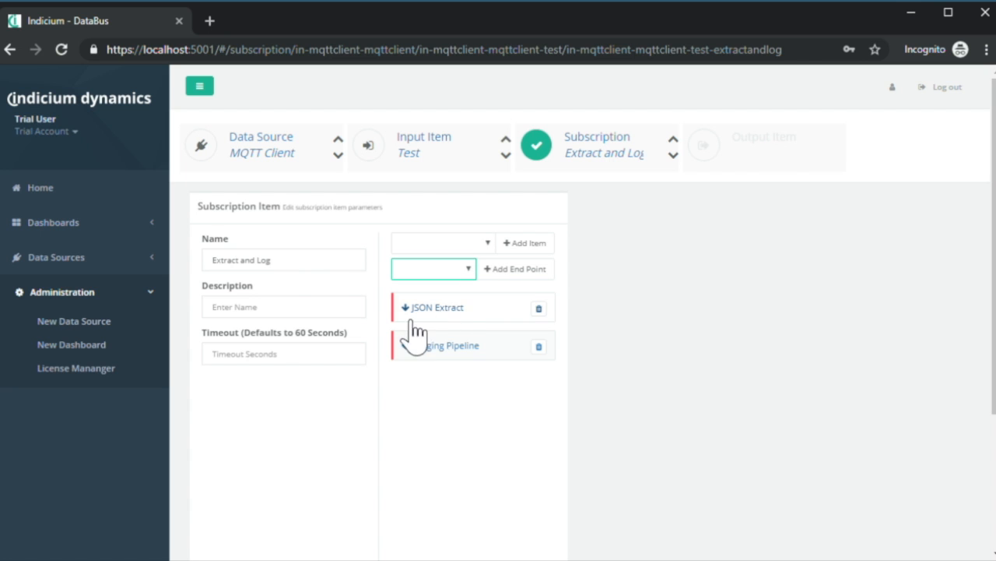
Create and save a new data source named Local DB with the Local DB plugin type
left_click(75, 325)
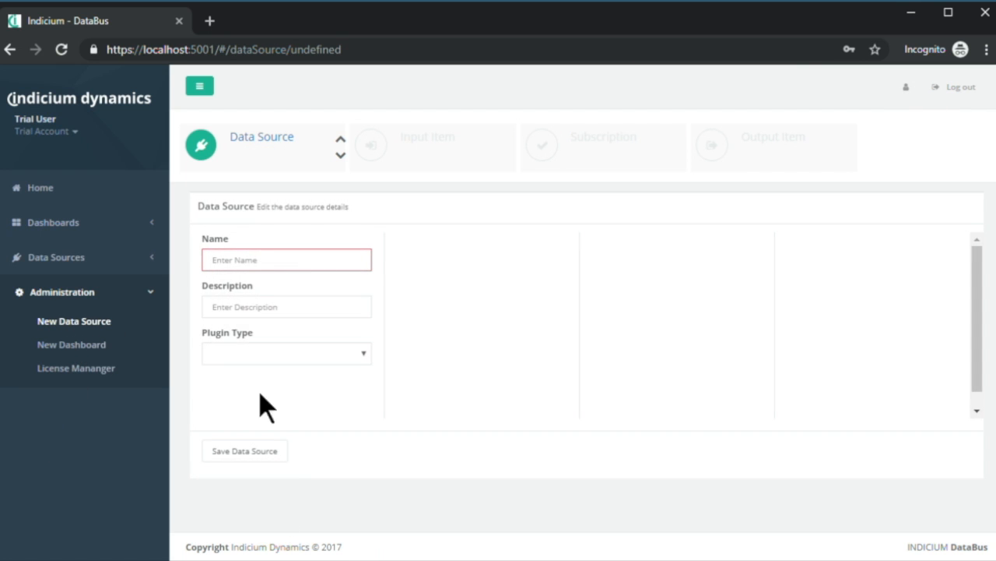
type("Local DB")
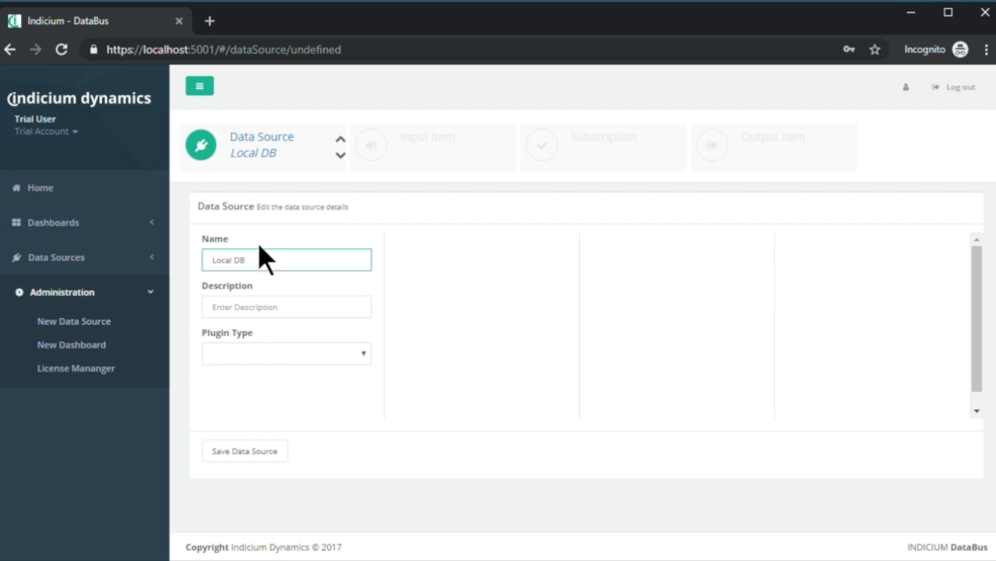
left_click(265, 356)
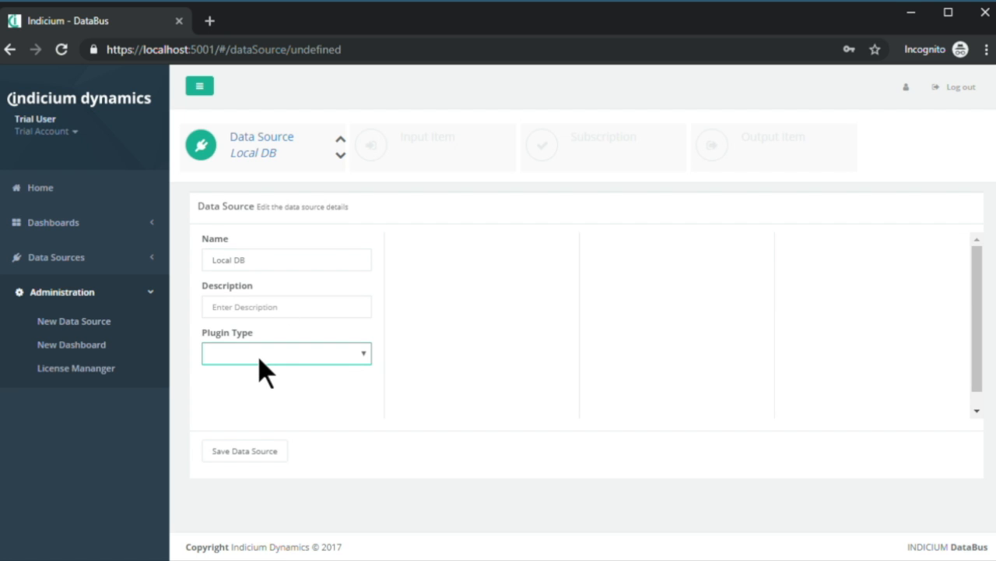
left_click(251, 397)
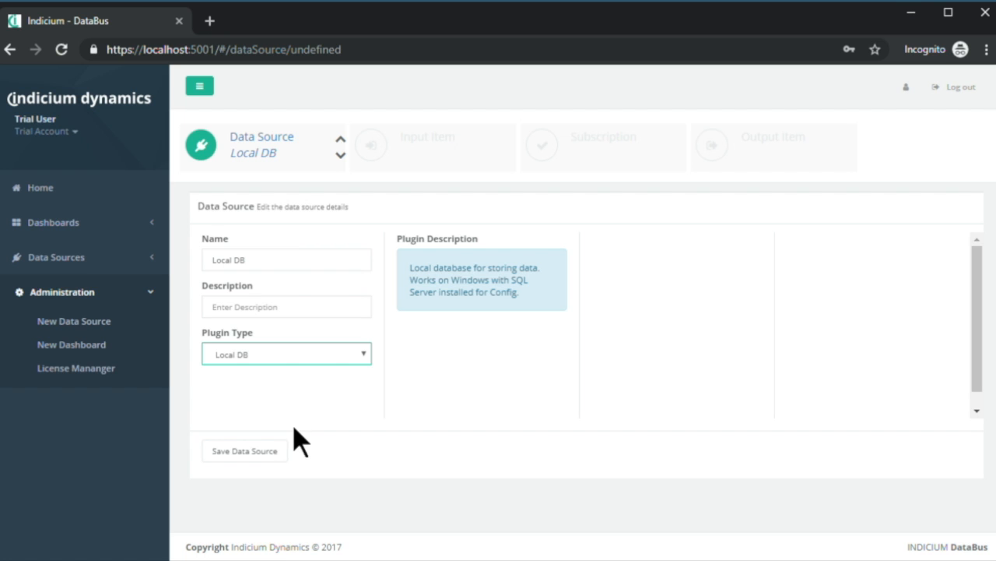
left_click(279, 458)
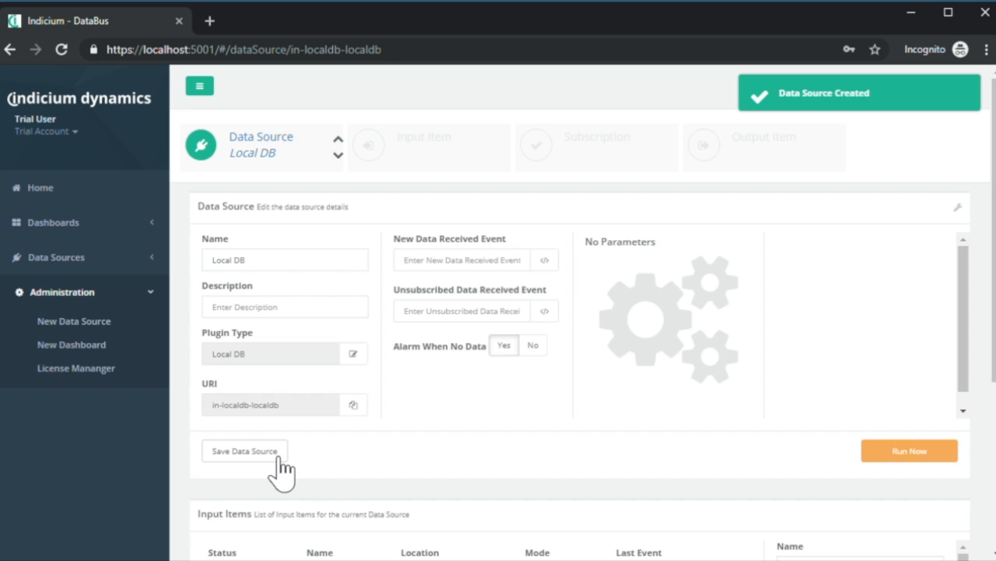
Reopen the Extract and Log subscription of the MQTT Client data source's Test input
left_click(75, 259)
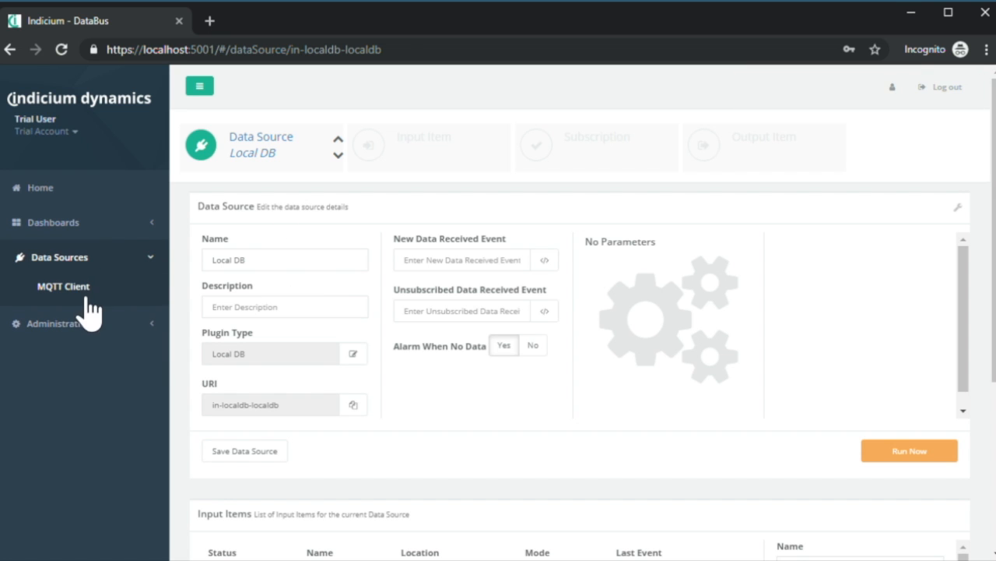
left_click(87, 296)
scroll(636, 438, "down", 2)
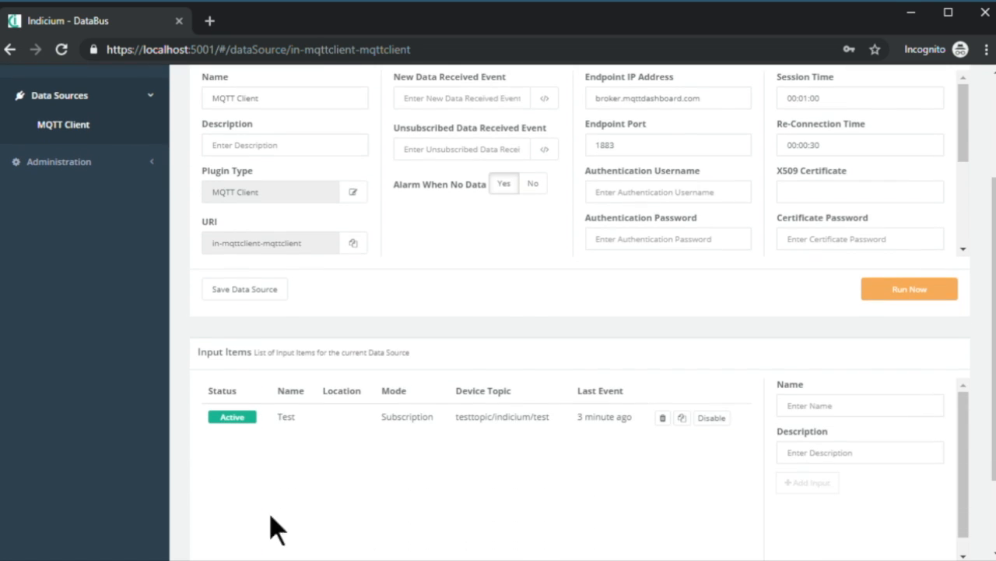
left_click(329, 404)
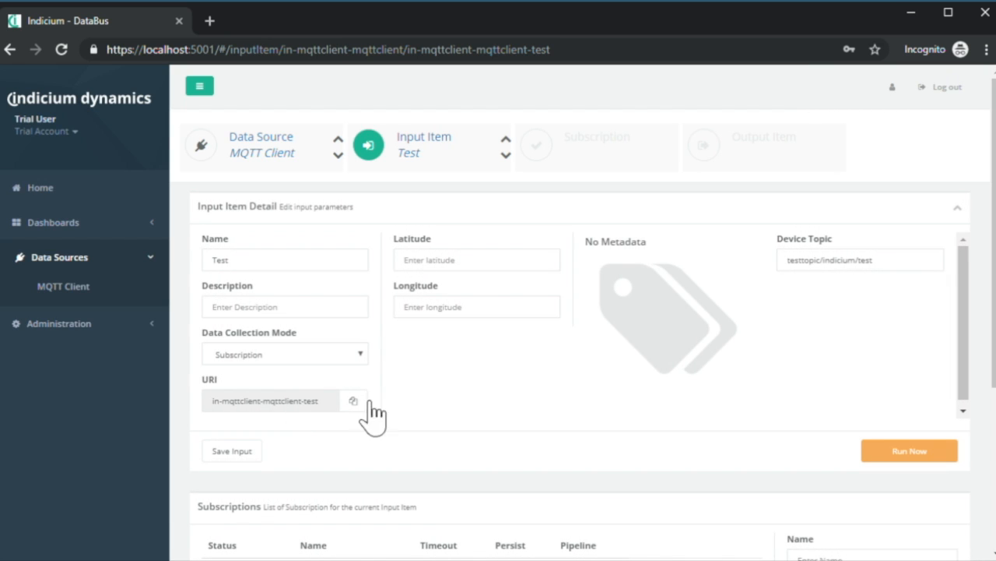
scroll(522, 402, "down", 2)
left_click(339, 464)
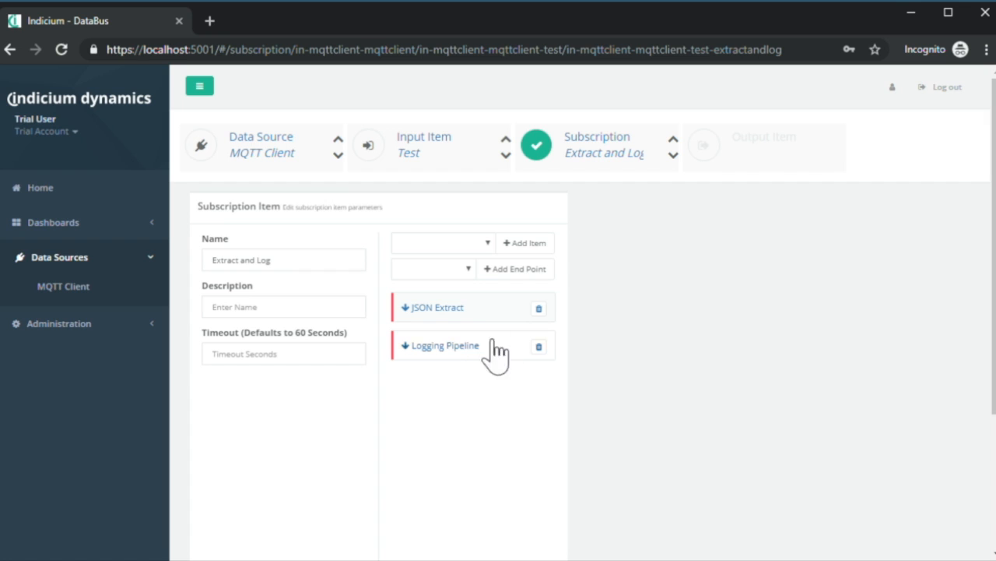
Add the Local DB end point to the Extract and Log subscription and open its parameters
left_click(471, 269)
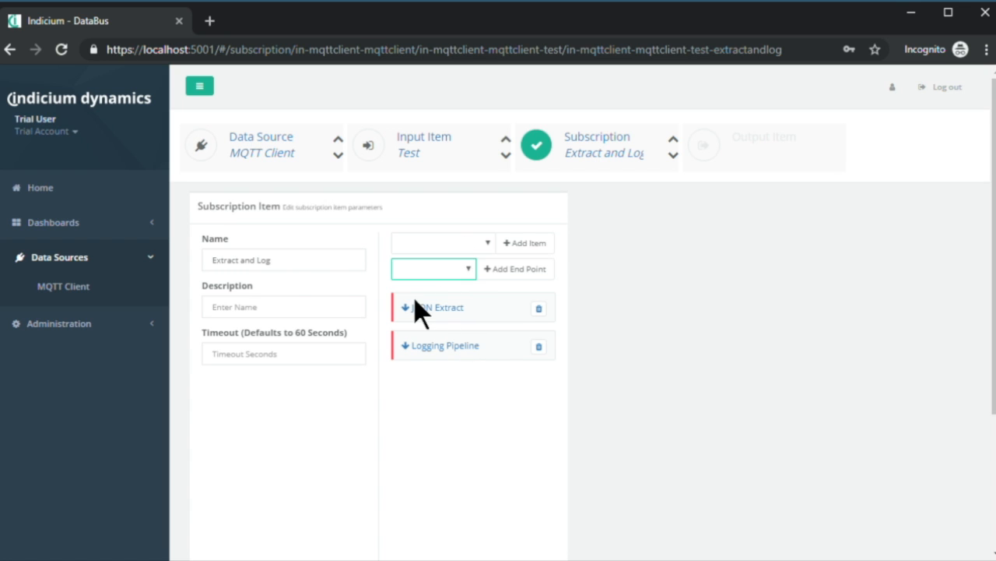
left_click(413, 295)
left_click(532, 270)
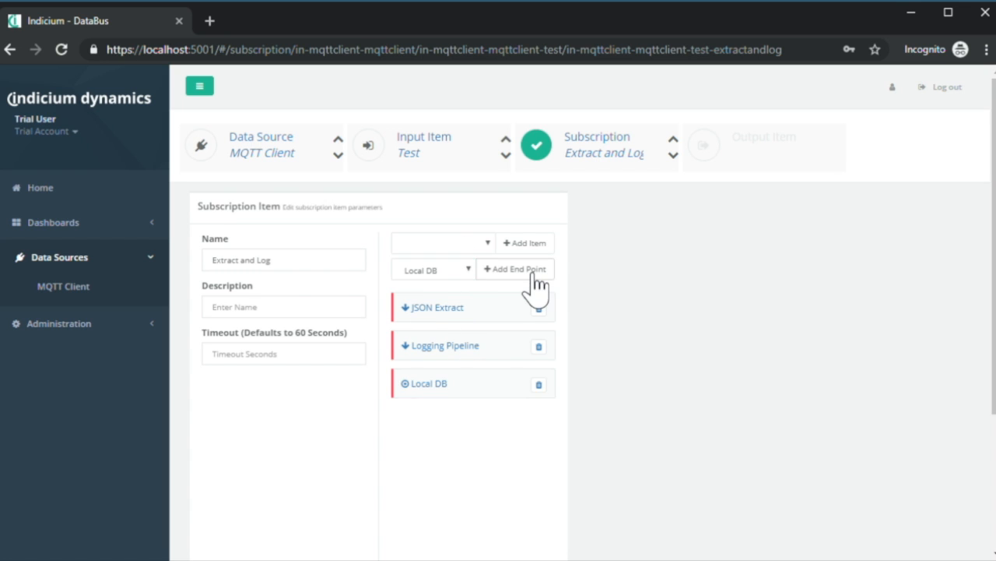
left_click(478, 393)
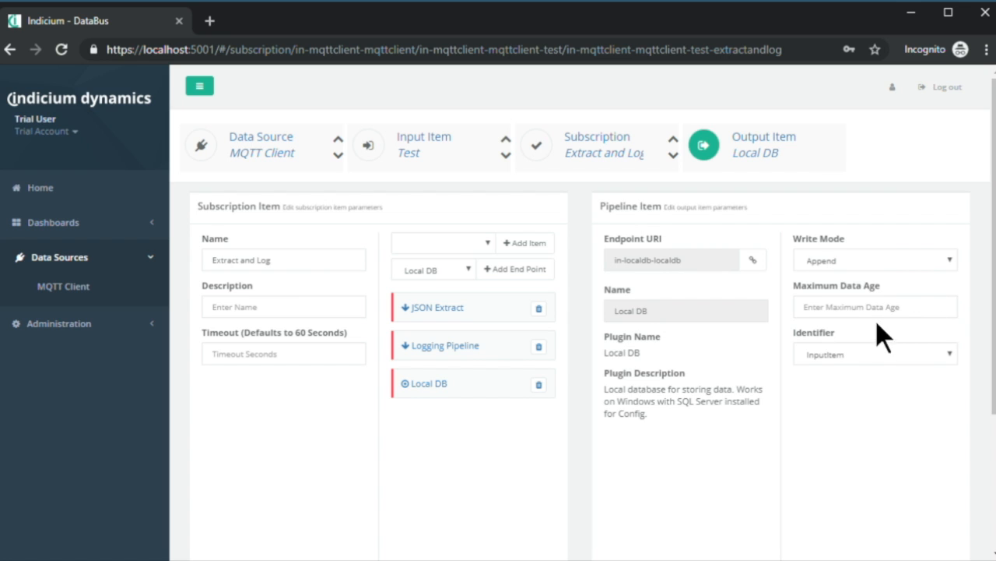
Set the Local DB end point's Identifier to OutputItem and save the Extract and Log subscription
left_click(862, 352)
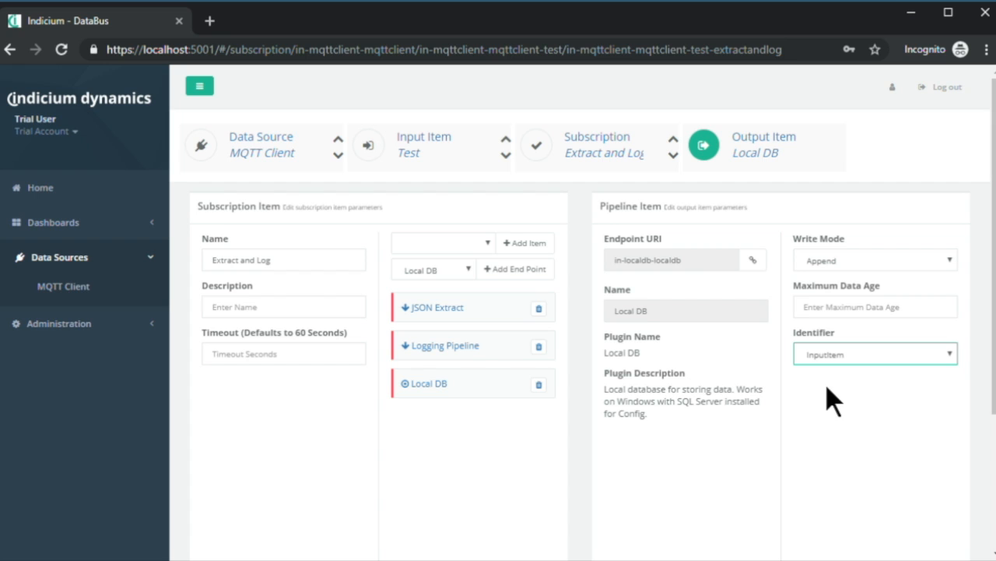
key("Down")
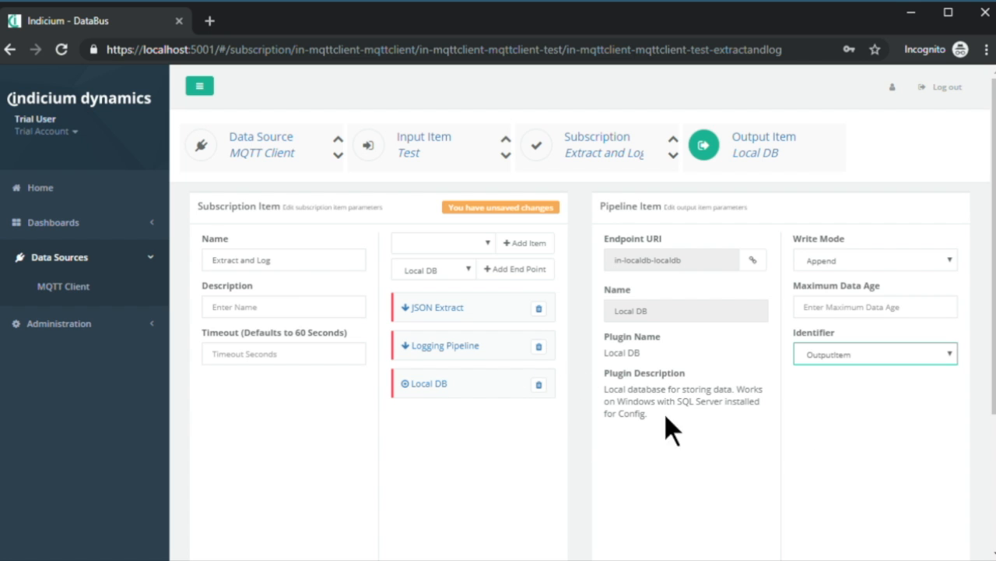
scroll(671, 482, "down", 3)
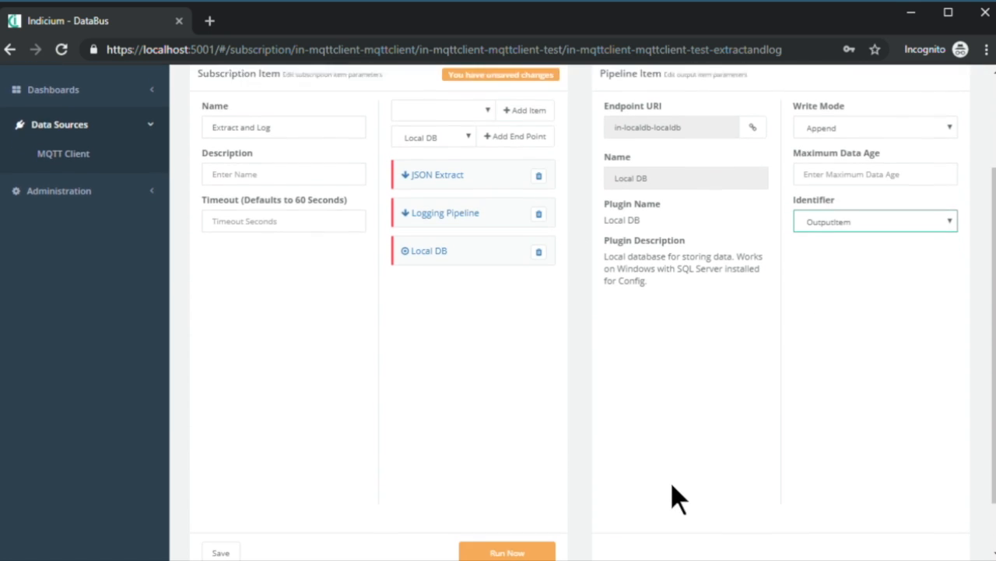
scroll(688, 313, "down", 2)
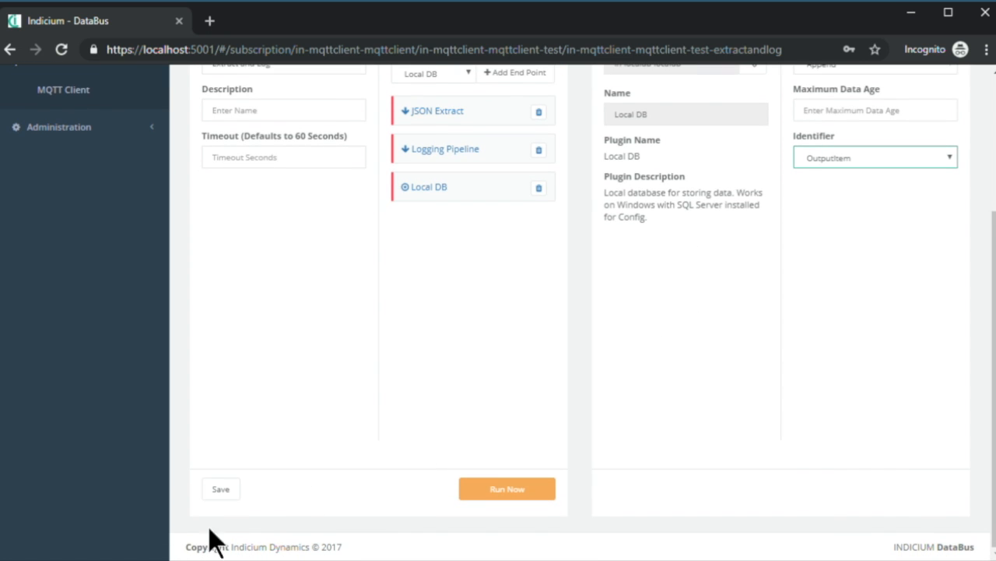
left_click(240, 492)
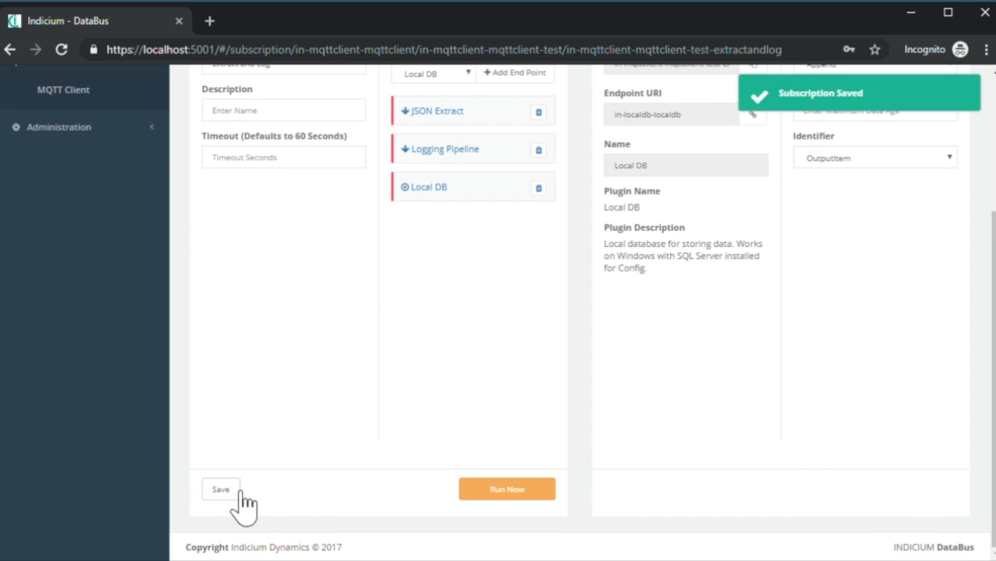
Return to the home page and open the auto-mapped Test input of the Local DB data source
scroll(784, 410, "up", 4)
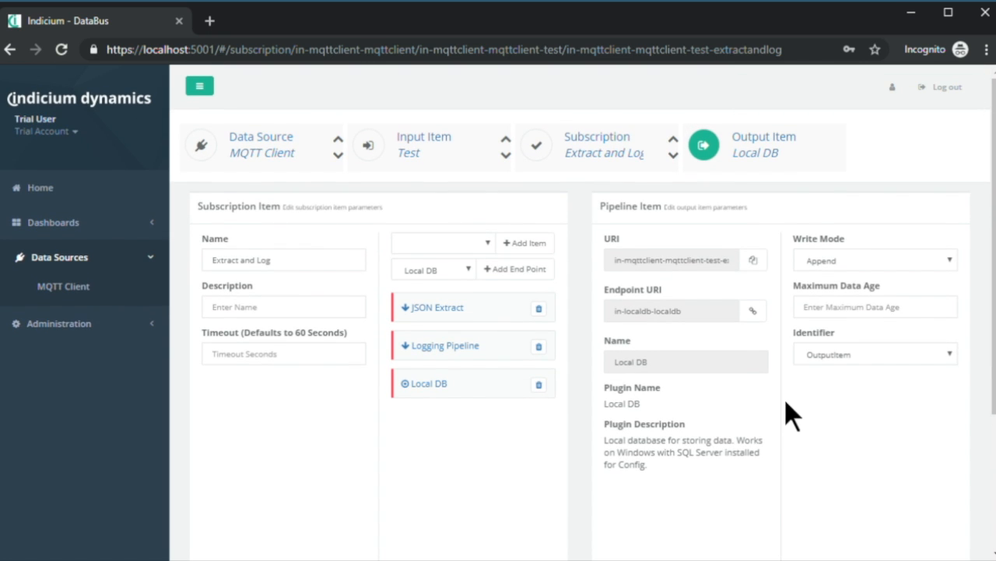
left_click(47, 191)
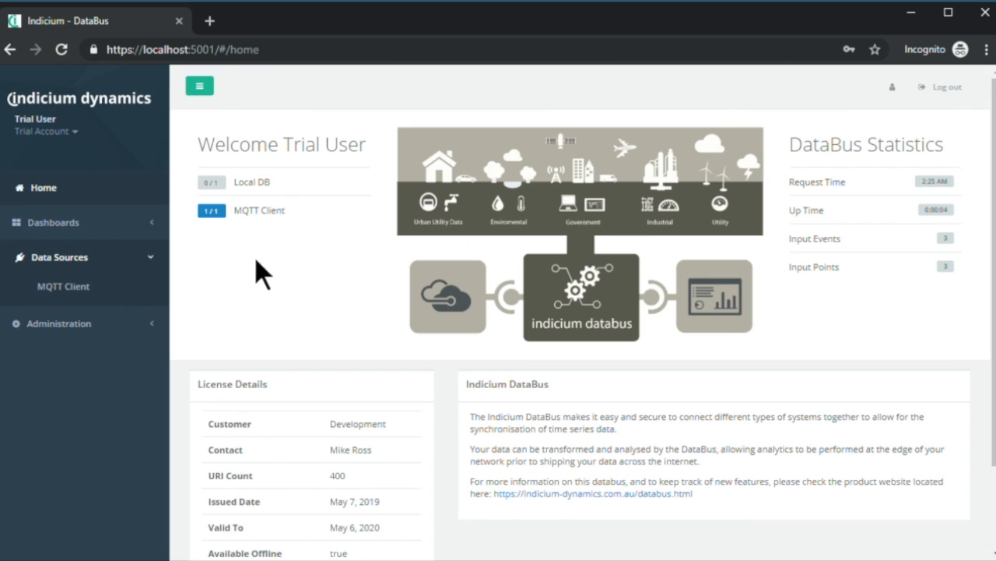
left_click(260, 182)
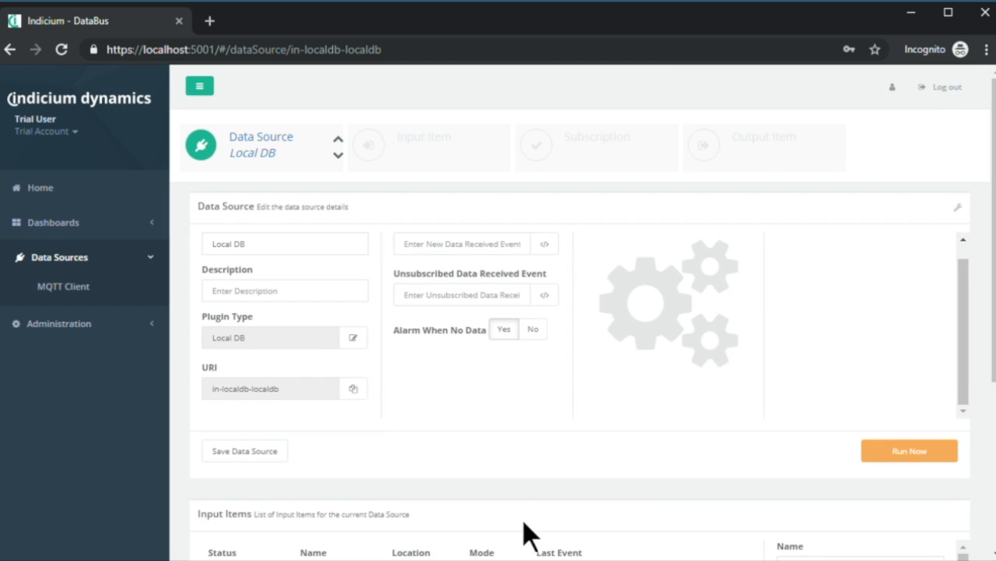
scroll(521, 506, "down", 2)
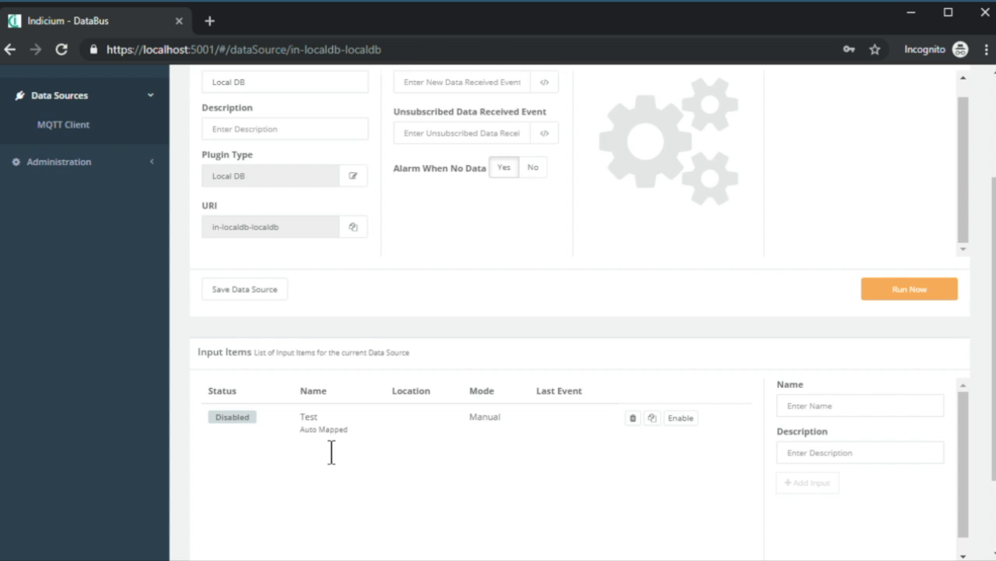
left_click(308, 428)
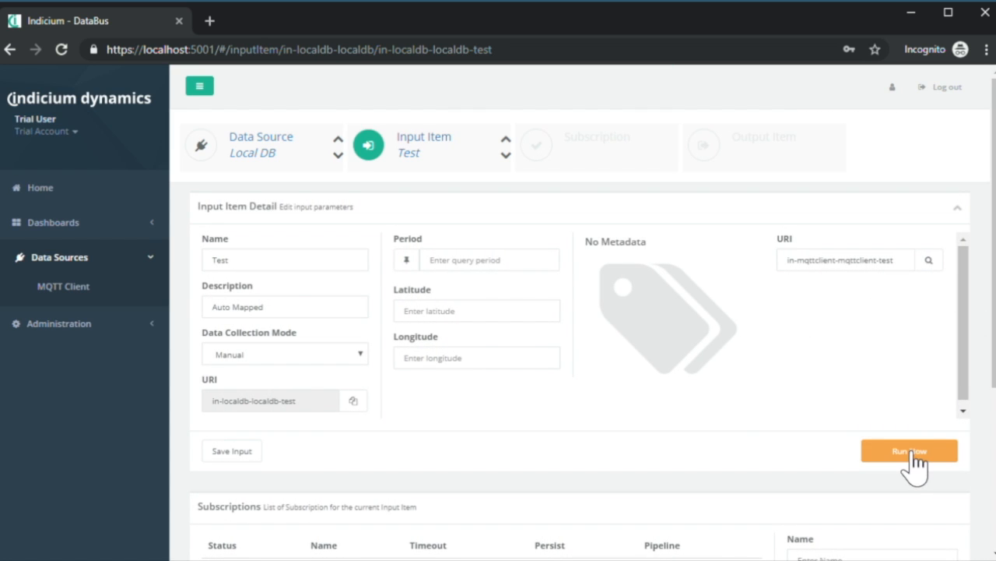
Set the query period of the Local DB Test input to today
left_click(909, 451)
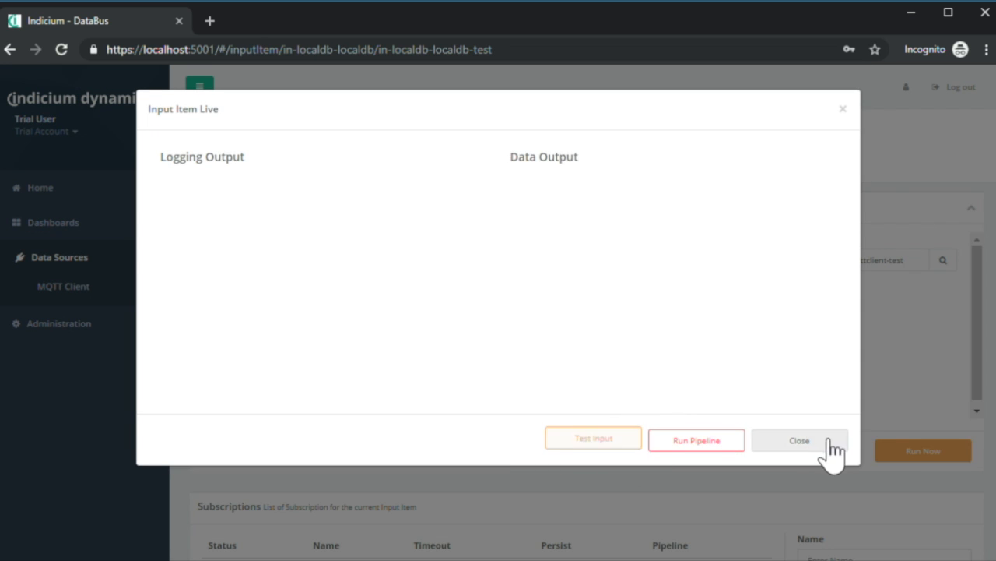
left_click(831, 450)
left_click(481, 260)
type("today")
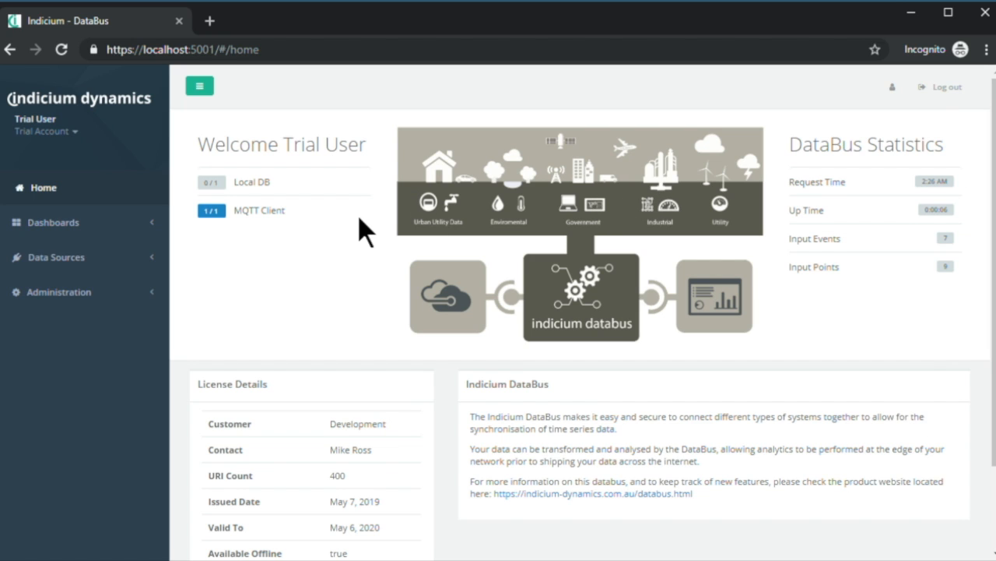
Reopen the Local DB data source, check its Test input's last event, and open that input's details
left_click(39, 256)
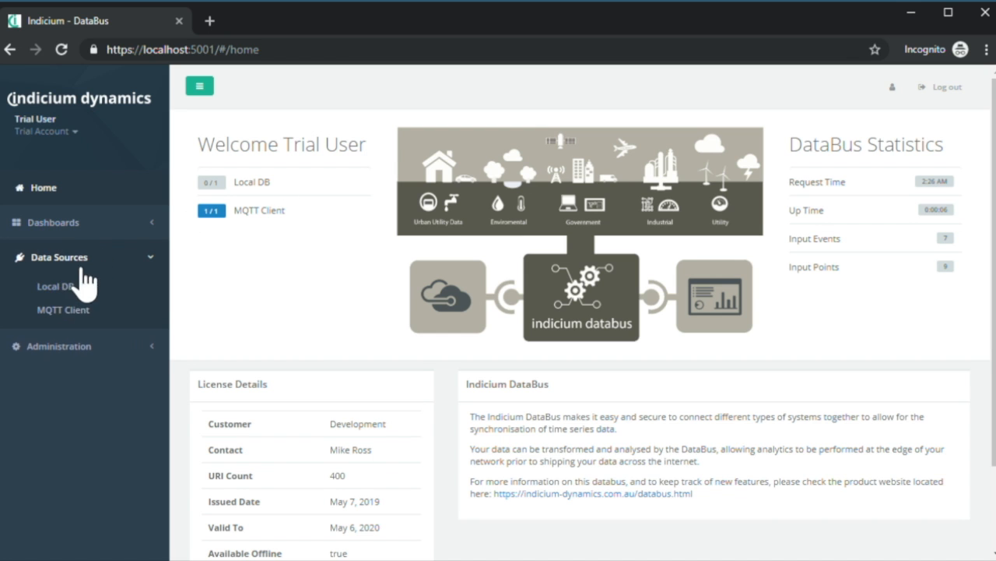
left_click(62, 290)
scroll(818, 334, "down", 3)
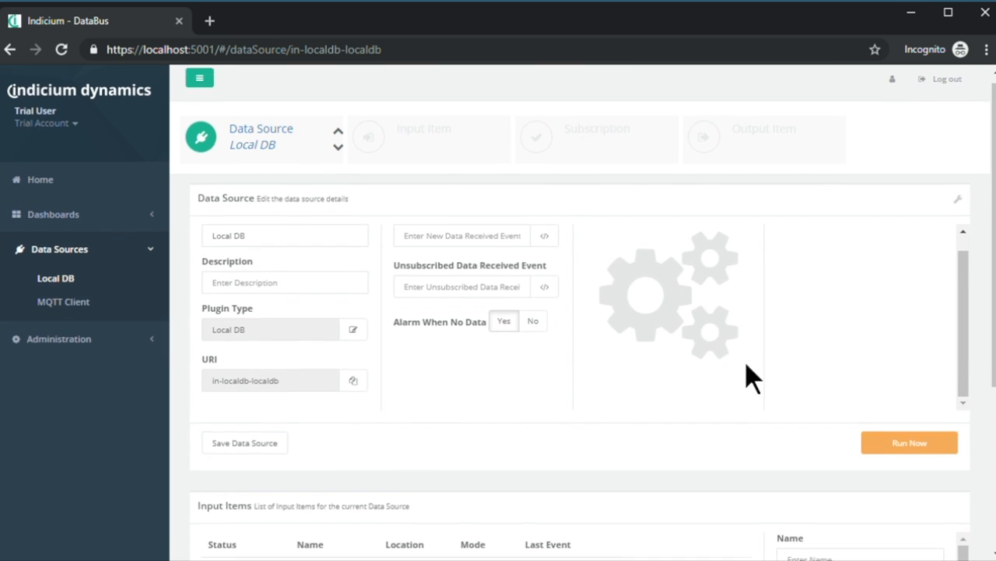
scroll(585, 412, "down", 1)
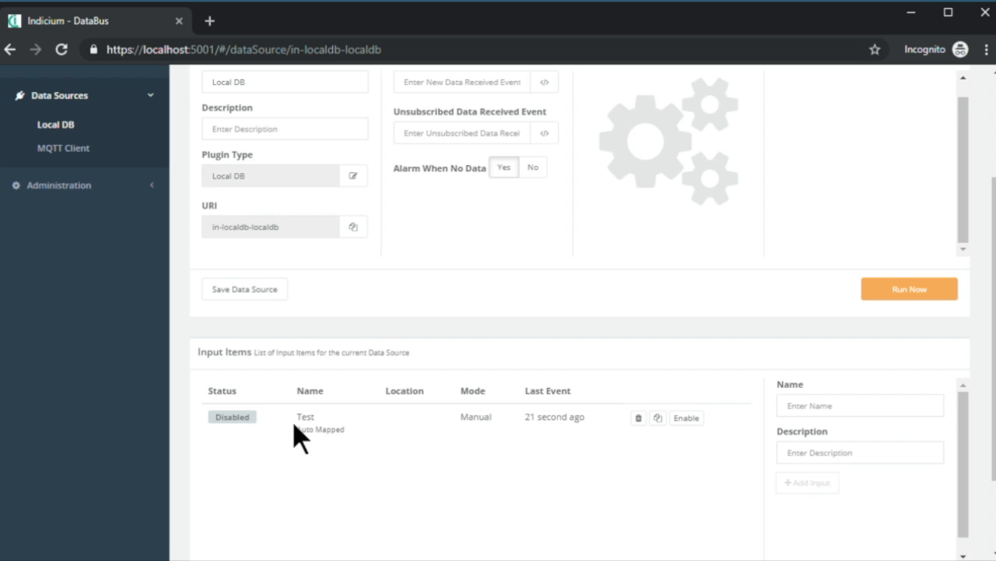
scroll(541, 289, "up", 3)
scroll(529, 311, "down", 2)
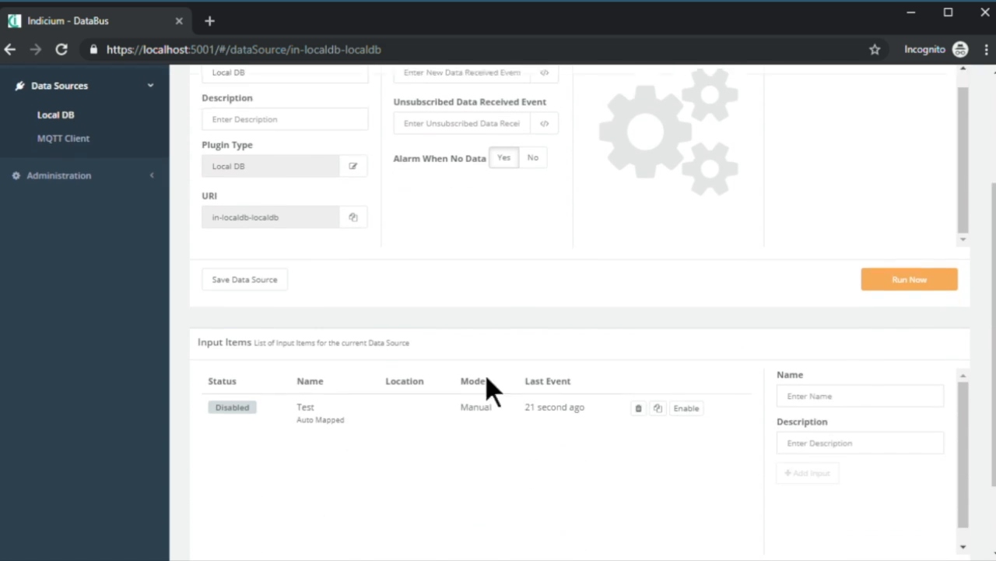
scroll(520, 326, "down", 1)
left_click(281, 419)
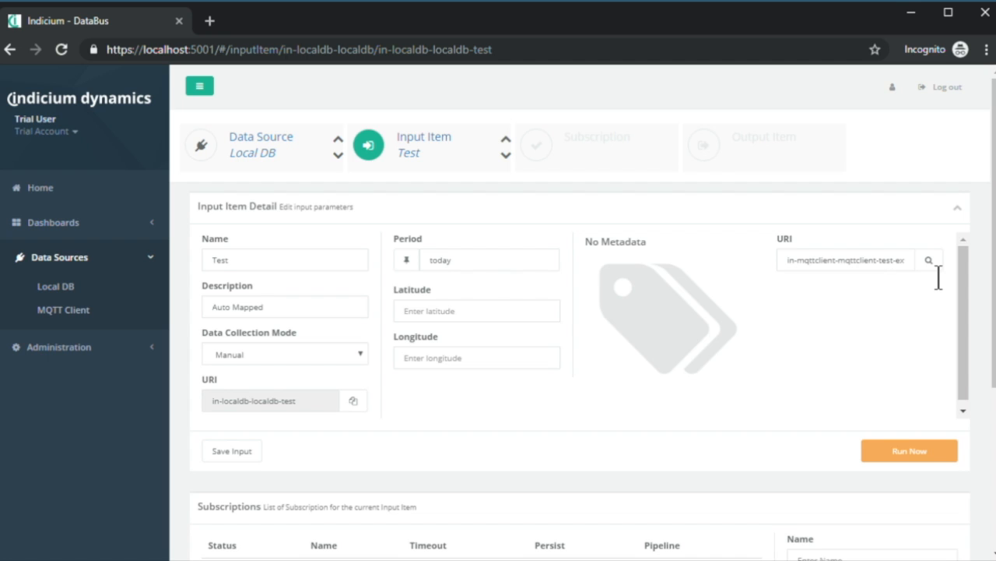
Examine the full output item URI and the query period of the Local DB Test input
left_click_drag(788, 260, 988, 263)
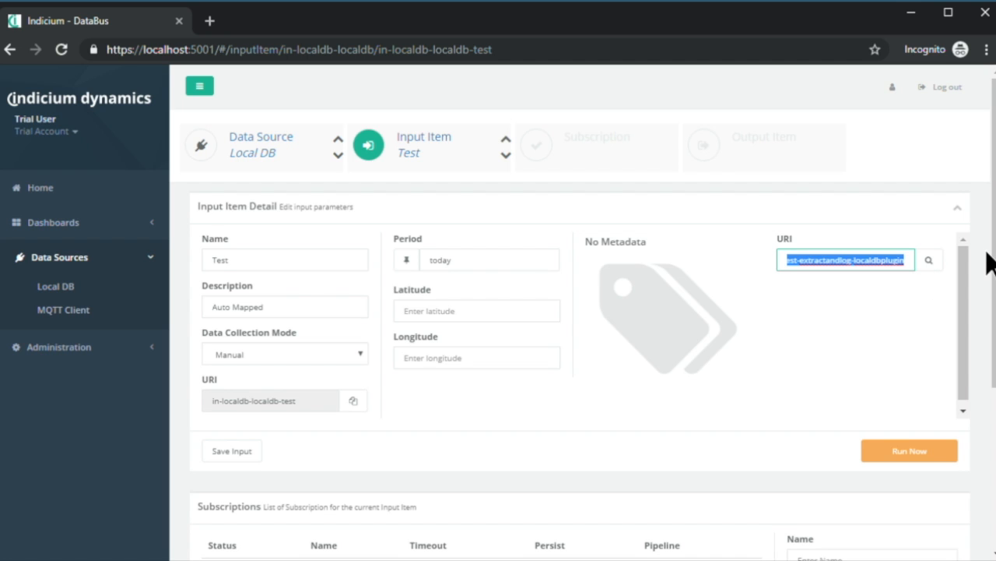
left_click(903, 313)
left_click_drag(794, 260, 995, 261)
key("ctrl+v")
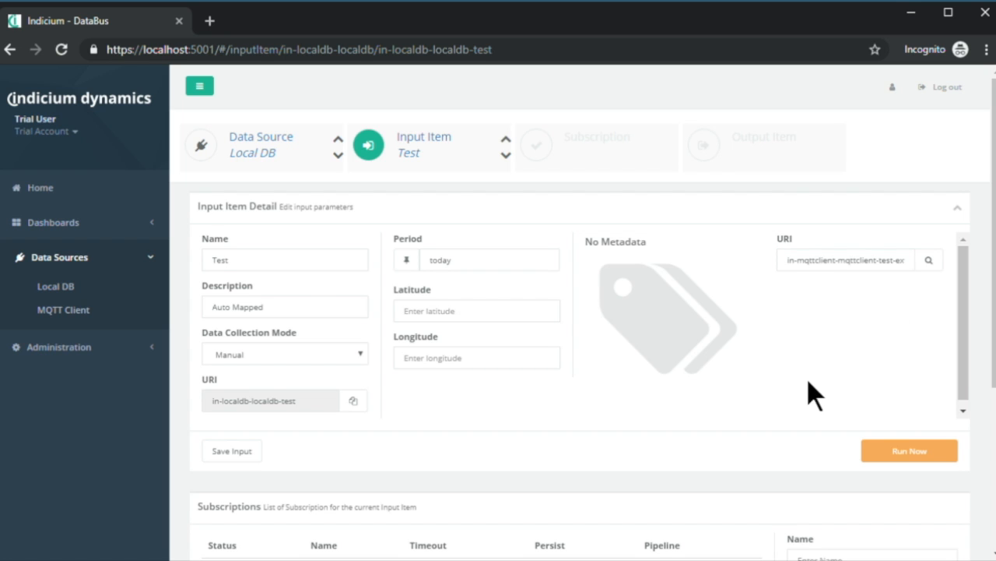
left_click_drag(483, 268, 358, 285)
left_click(724, 428)
Open the Local DB Test input's live run and test the input twice to read back the stored values
left_click(908, 456)
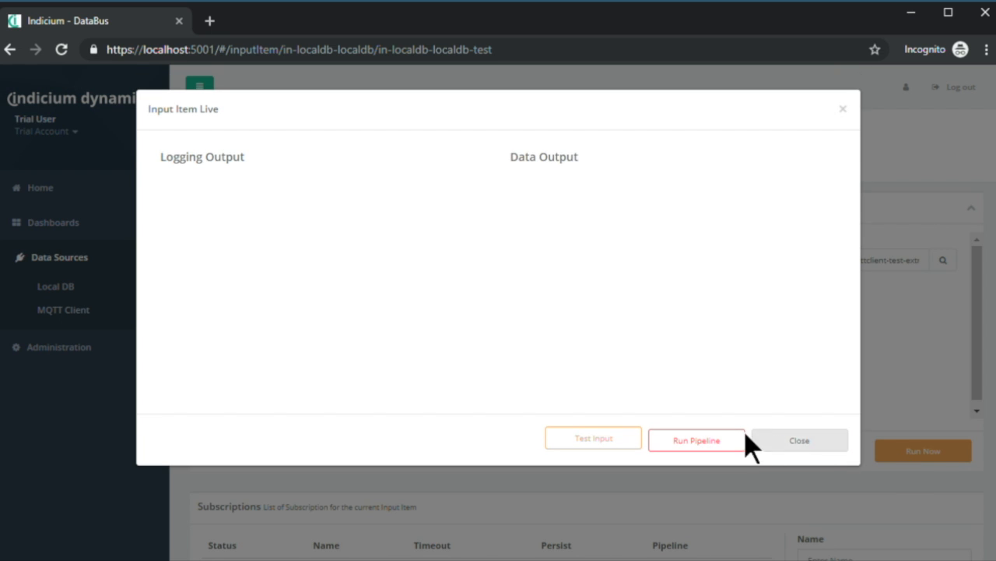
left_click(638, 440)
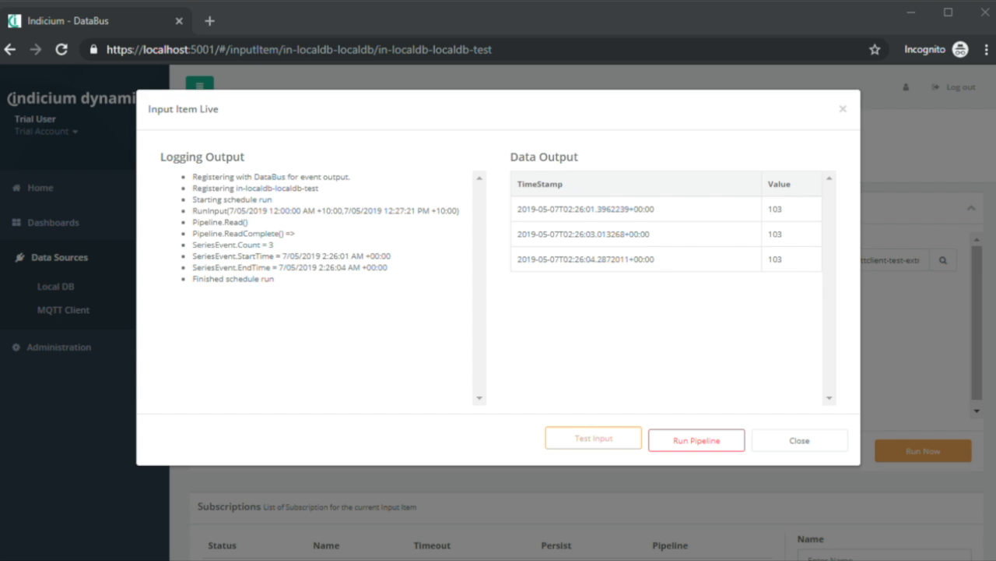
left_click(605, 449)
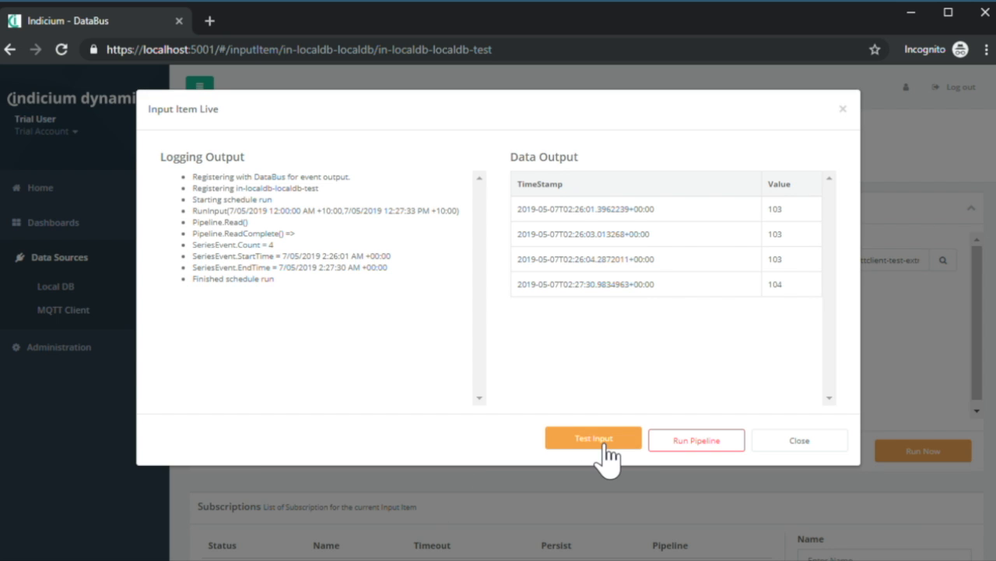